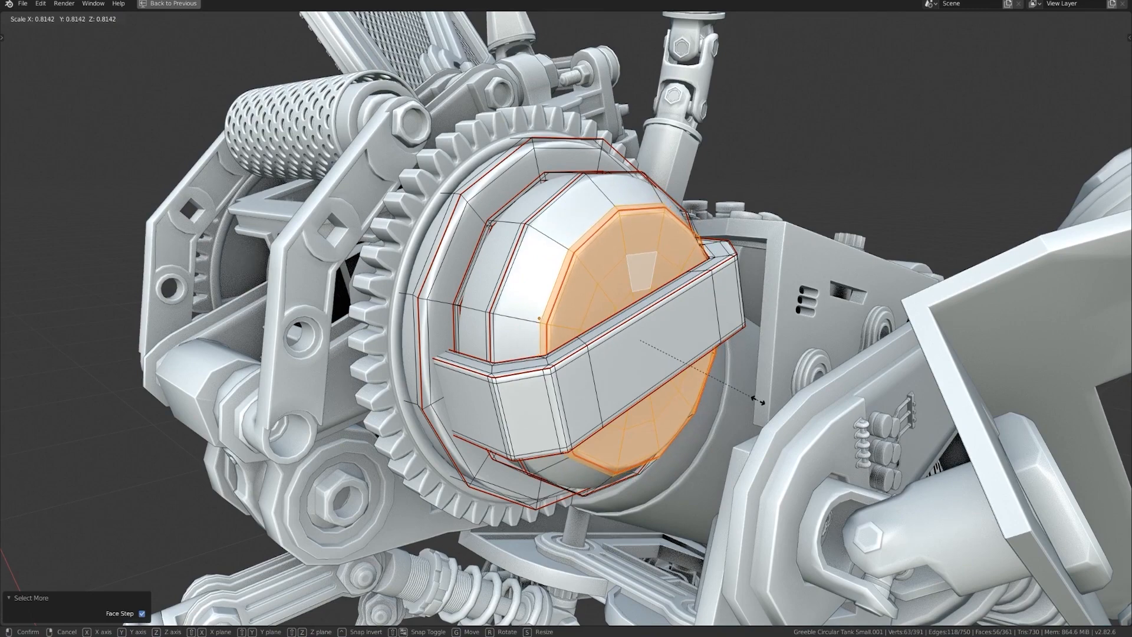
# Step: Finish scaling down the selected end faces of the dome beside the gear and return to Object Mode
pyautogui.hotkey('ctrl', 'Tab')
pyautogui.click(768, 385)
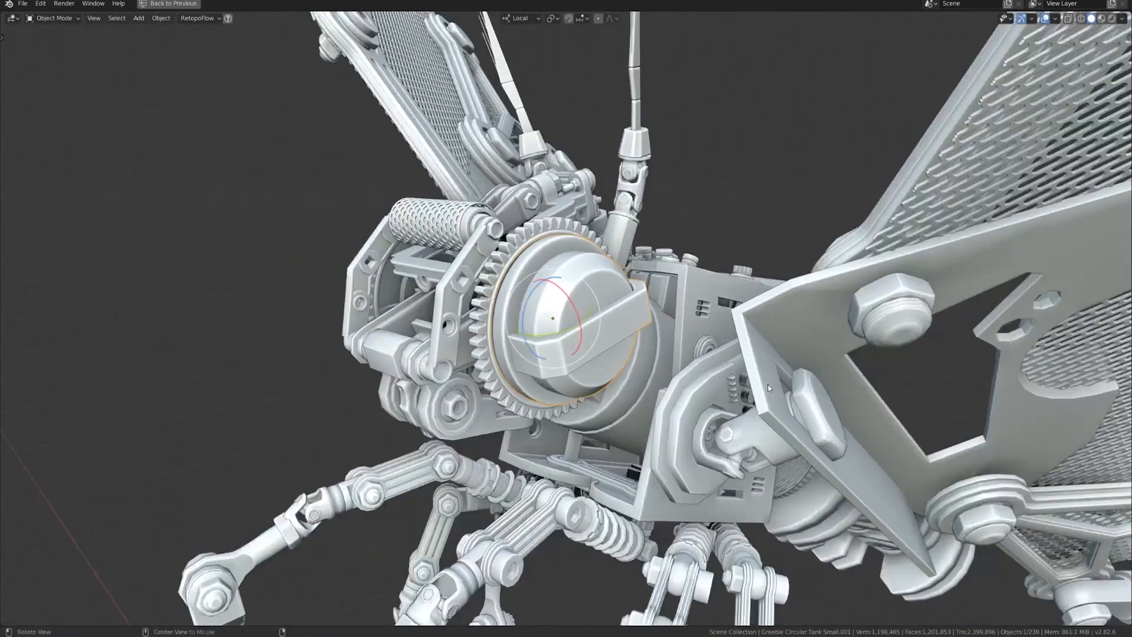
pyautogui.moveTo(768, 385); pyautogui.dragTo(764, 439, button='middle')
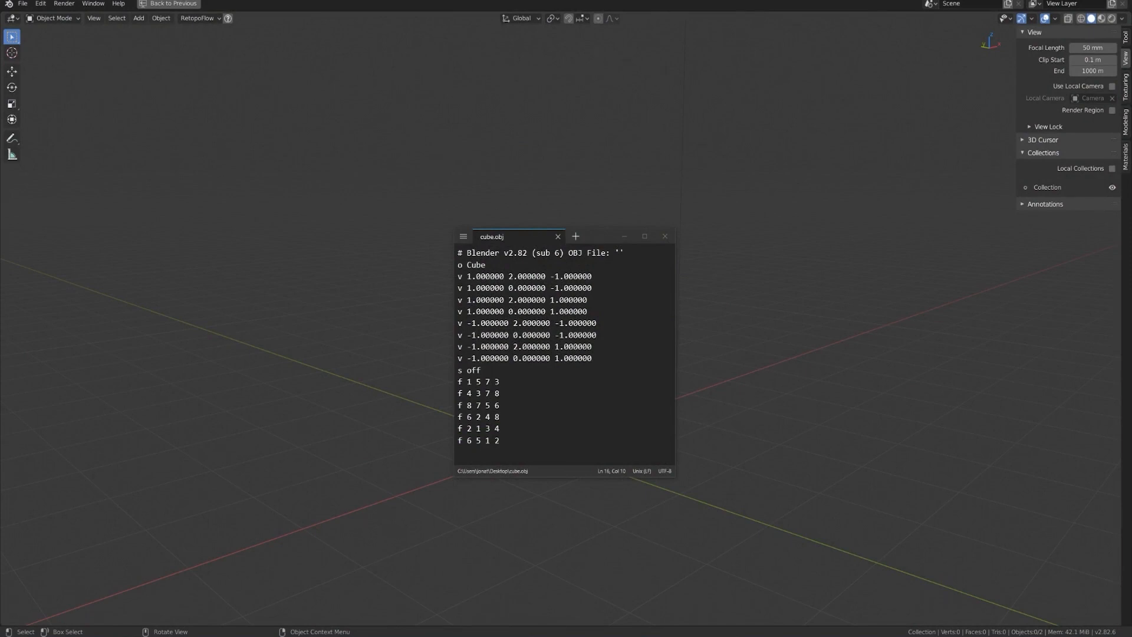
# Step: Import cube.obj from the Desktop folder as a Wavefront OBJ model
pyautogui.click(22, 4)
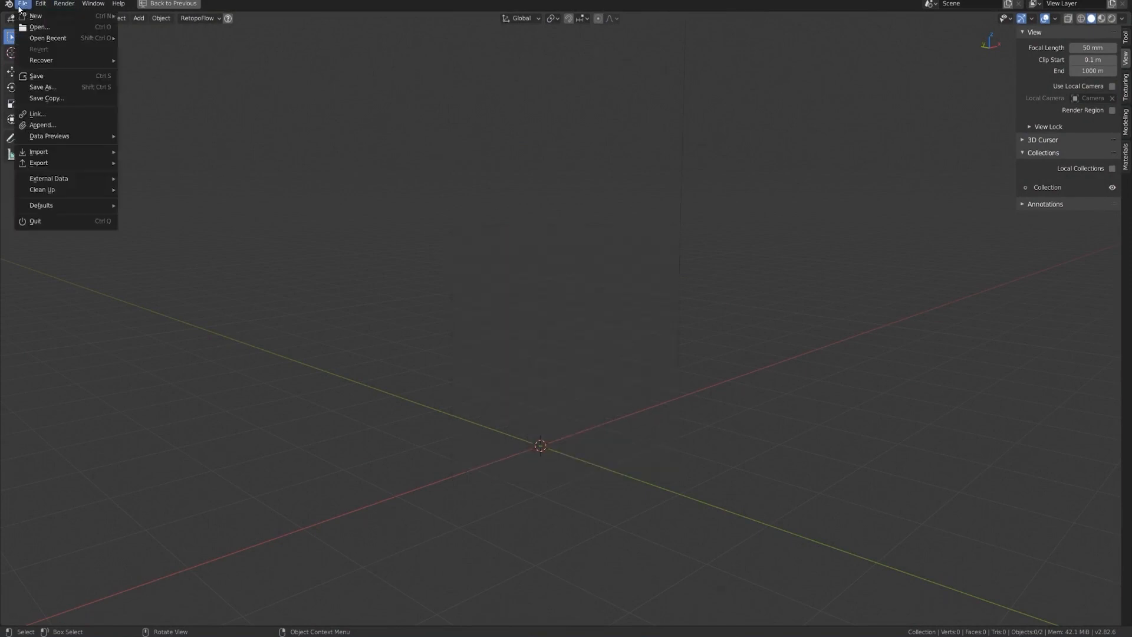
pyautogui.moveTo(58, 153)
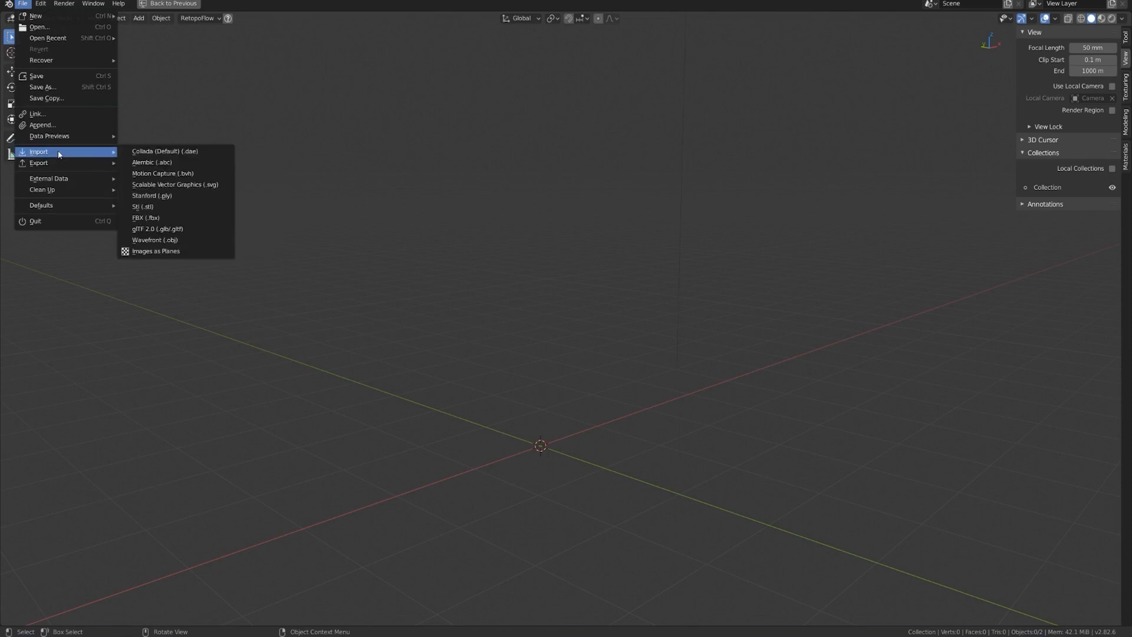
pyautogui.click(198, 242)
pyautogui.doubleClick(388, 156)
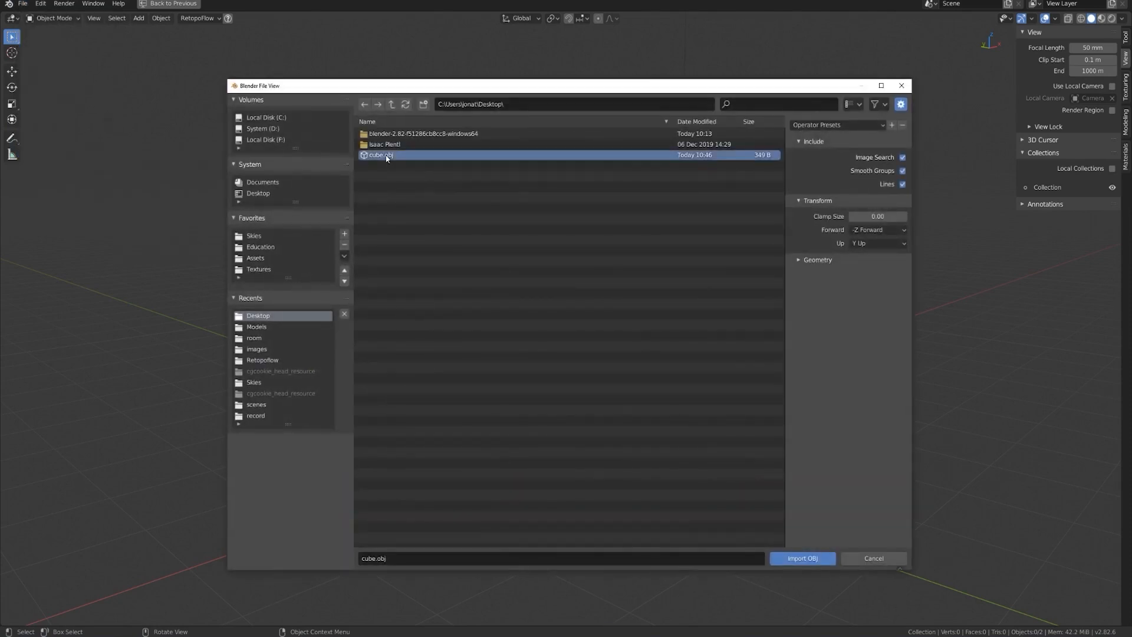
pyautogui.moveTo(667, 383); pyautogui.dragTo(592, 372, button='middle')
# Step: Delete the imported cube and switch to the text editor holding cube.obj
pyautogui.click(592, 372)
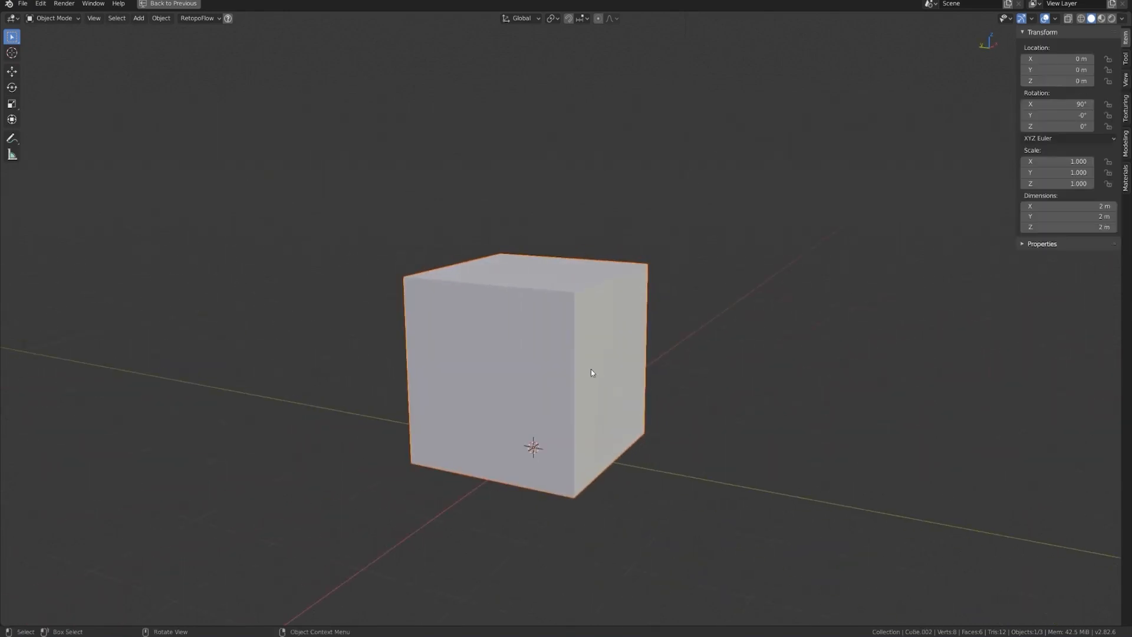
pyautogui.press('Delete')
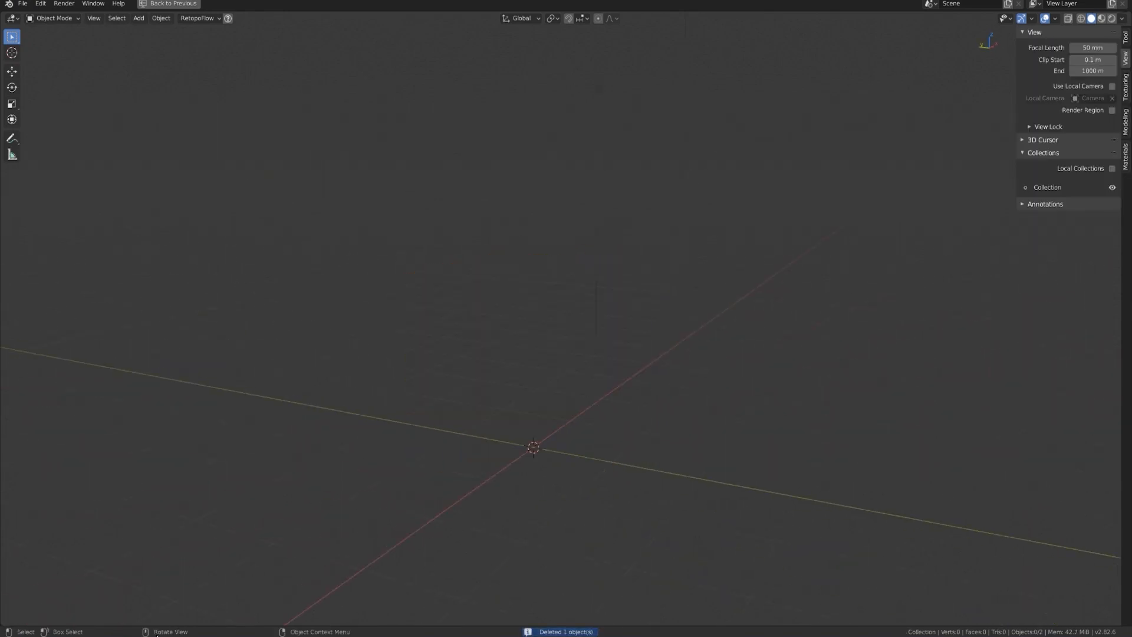
pyautogui.click(160, 632)
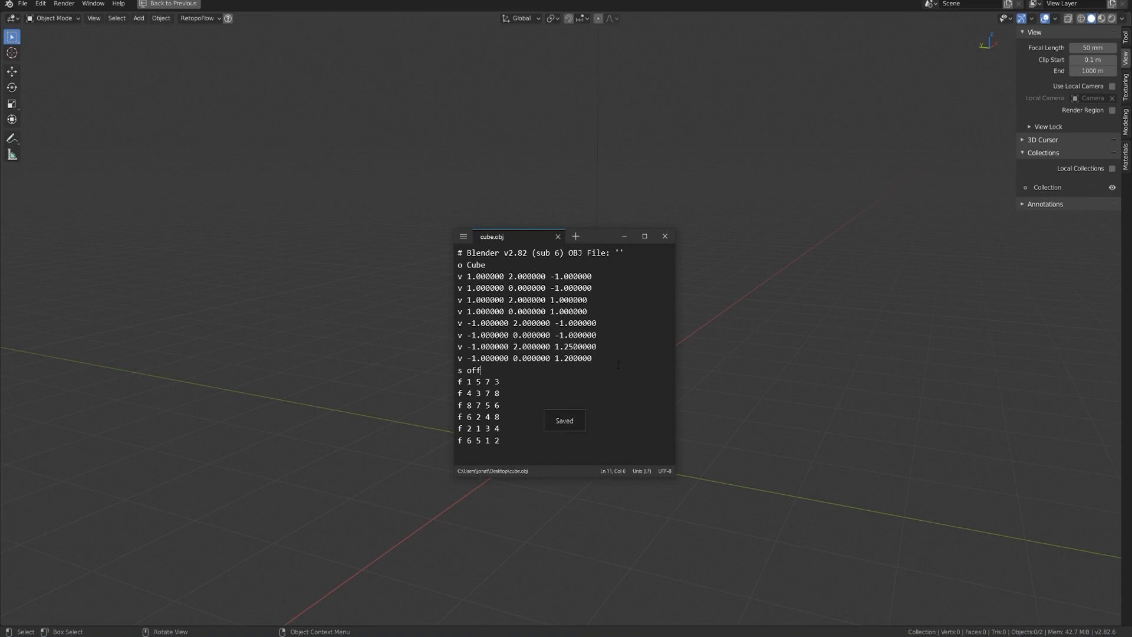
# Step: Import the edited cube.obj from the Desktop folder as a Wavefront OBJ model
pyautogui.click(22, 4)
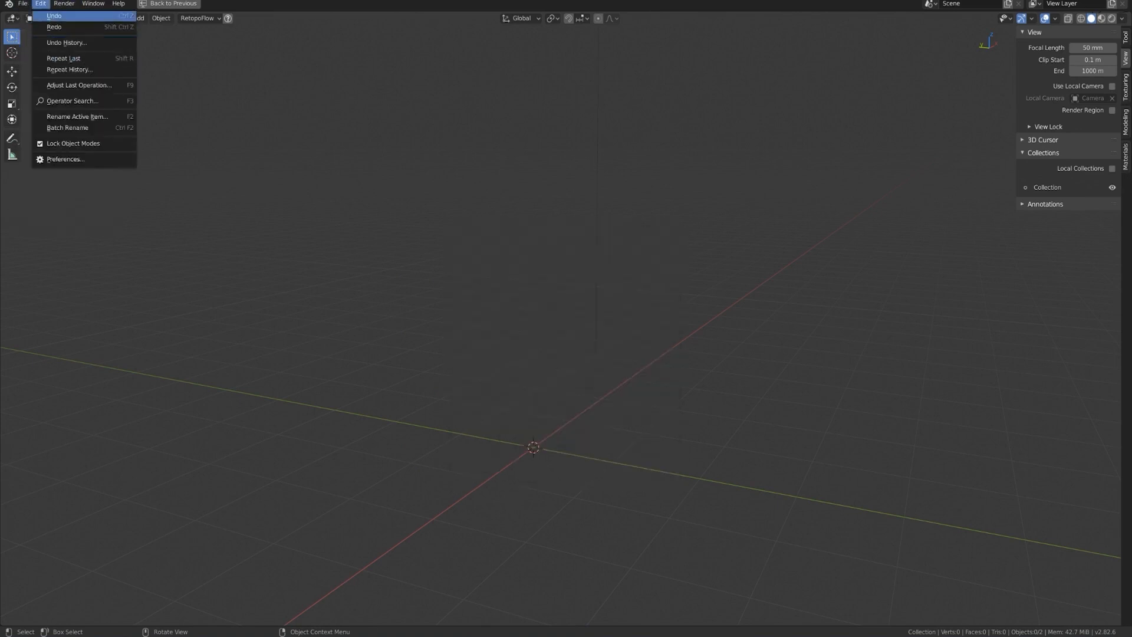
pyautogui.click(23, 4)
pyautogui.click(23, 4)
pyautogui.moveTo(59, 151)
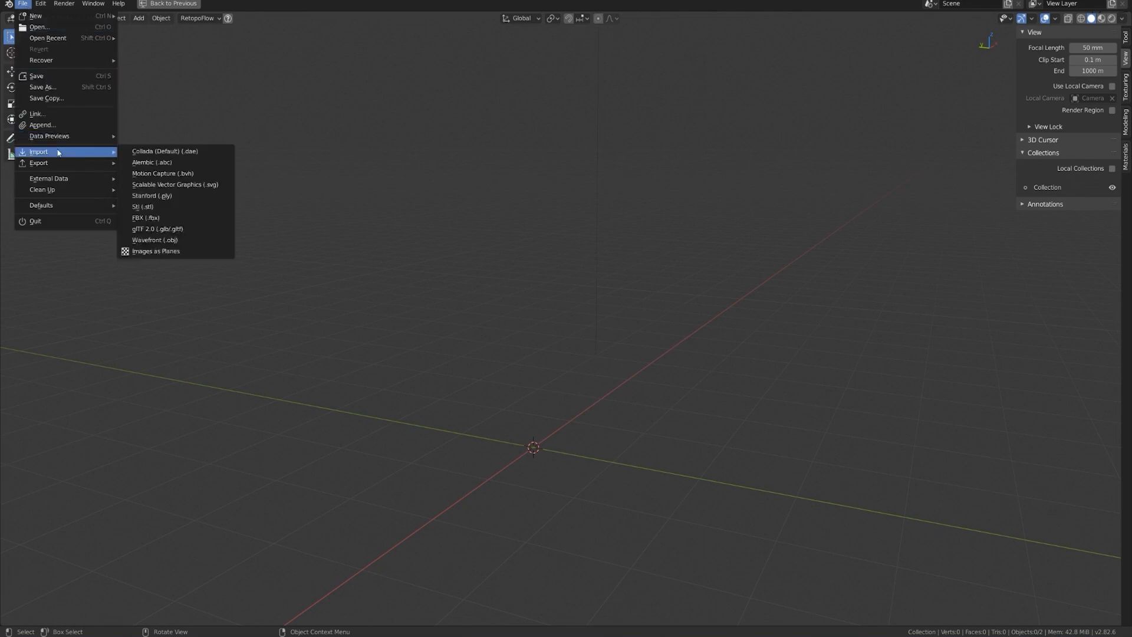
pyautogui.click(177, 240)
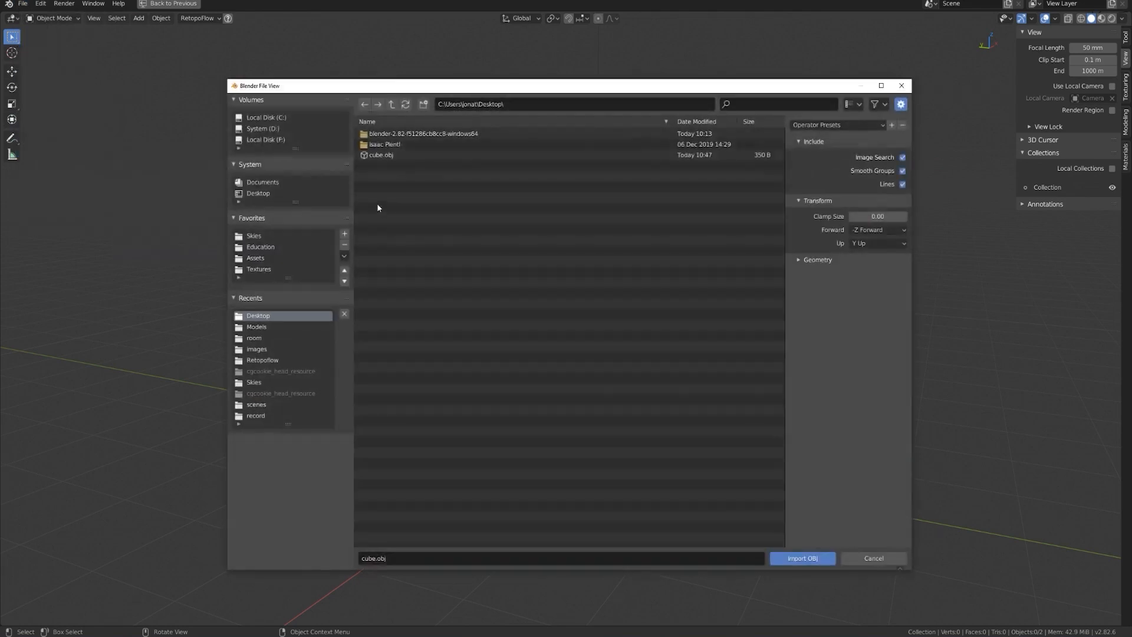
pyautogui.doubleClick(394, 158)
pyautogui.moveTo(531, 366); pyautogui.dragTo(591, 450, button='middle')
# Step: Enter Edit Mode on the reimported cube and select its displaced bottom corner vertex to check the vertex's local Z coordinate
pyautogui.click(565, 382)
pyautogui.press('Tab')
pyautogui.moveTo(550, 392); pyautogui.dragTo(680, 405, button='middle')
pyautogui.click(540, 506)
pyautogui.scroll(1, 679, 404)
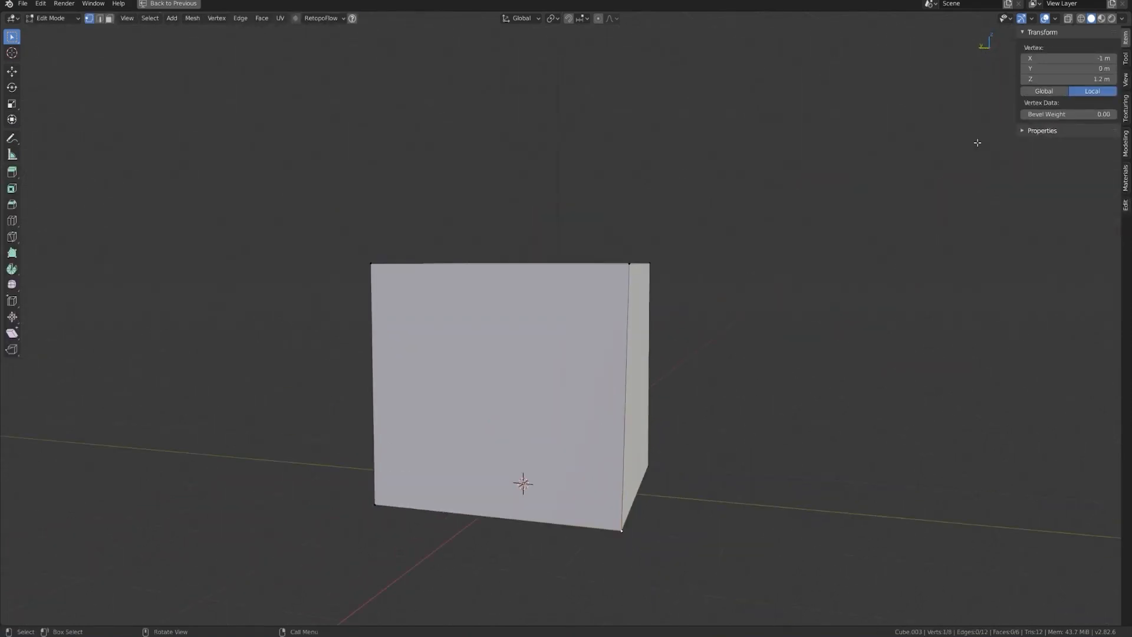
pyautogui.click(1064, 81)
pyautogui.press('Return')
# Step: Set the local Z coordinate of the cube's displaced upper corner vertex to 1 m
pyautogui.moveTo(476, 437); pyautogui.dragTo(611, 454, button='middle')
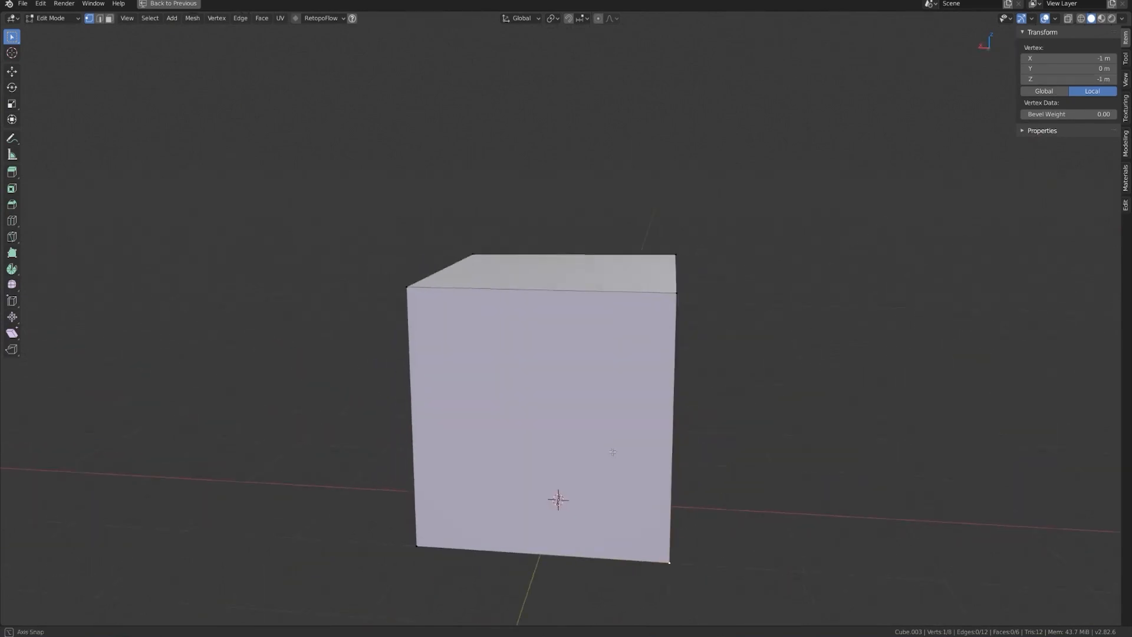
pyautogui.moveTo(527, 439); pyautogui.dragTo(580, 435, button='middle')
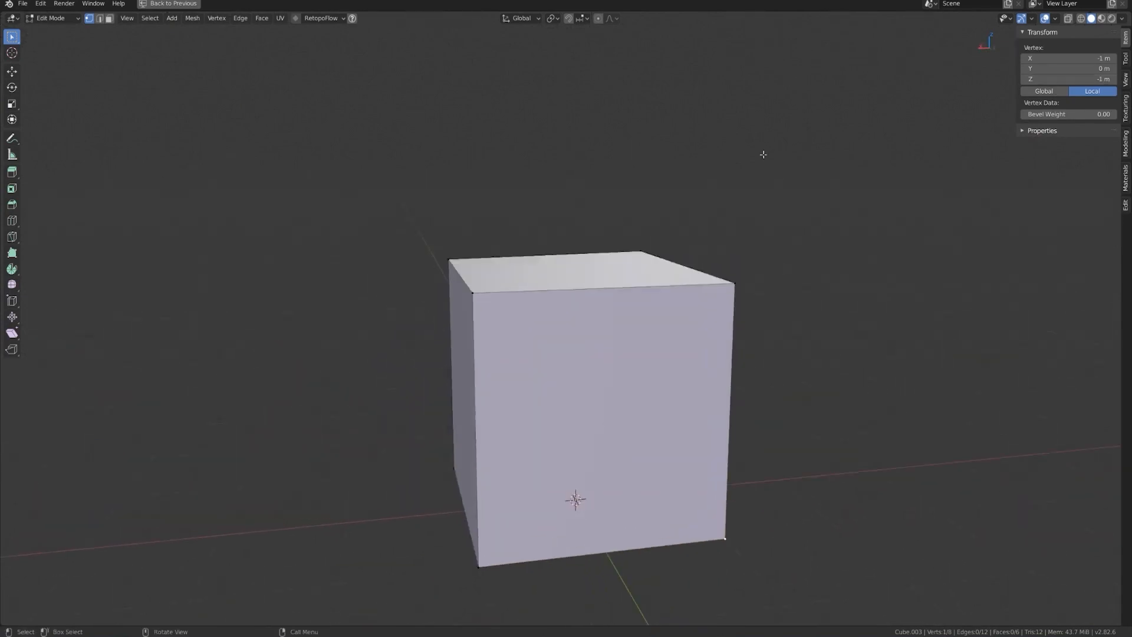
pyautogui.moveTo(816, 259); pyautogui.dragTo(734, 281, button='middle')
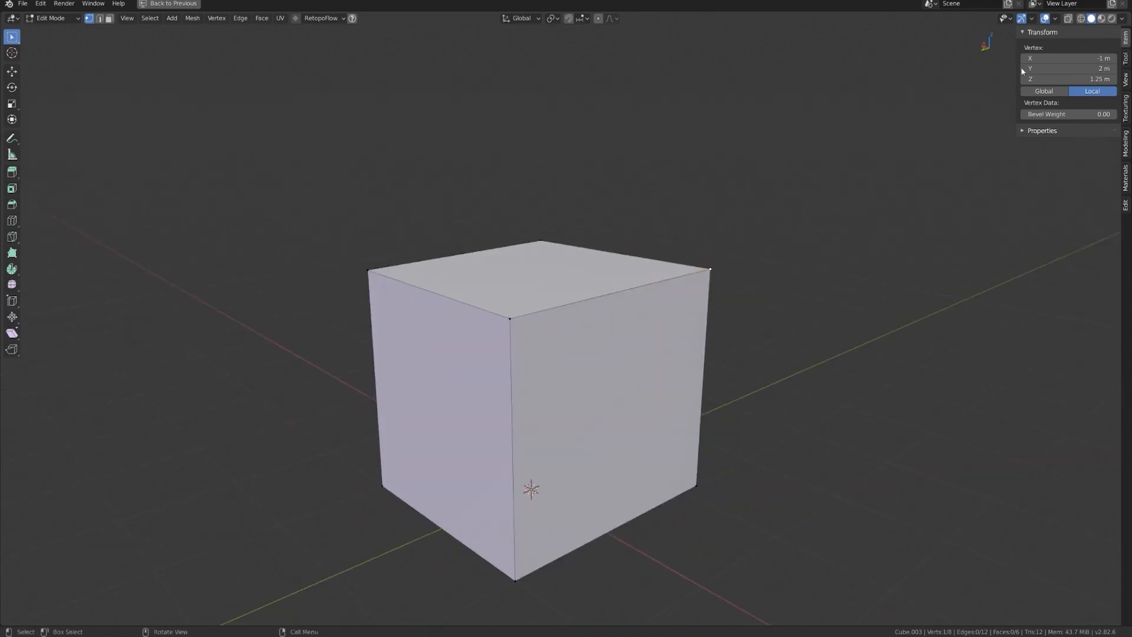
pyautogui.click(1068, 78)
pyautogui.write('1')
pyautogui.press('Return')
# Step: Set the local Z coordinate of the cube's displaced bottom corner vertex to 1 m
pyautogui.moveTo(720, 424); pyautogui.dragTo(680, 517, button='middle')
pyautogui.click(1097, 78)
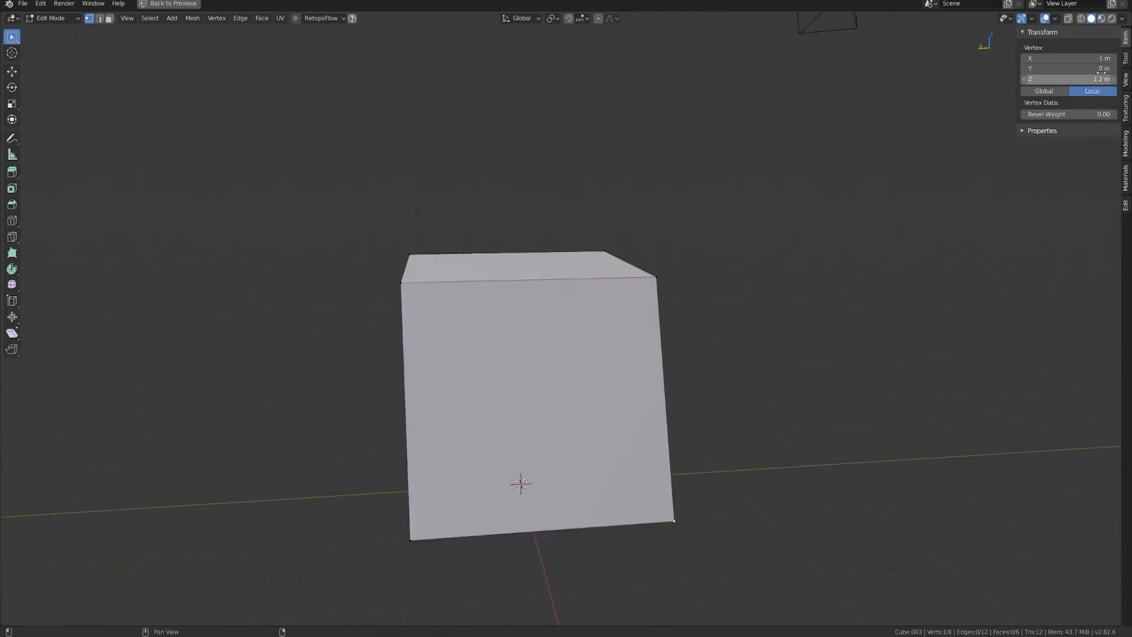
pyautogui.write('1')
pyautogui.press('Return')
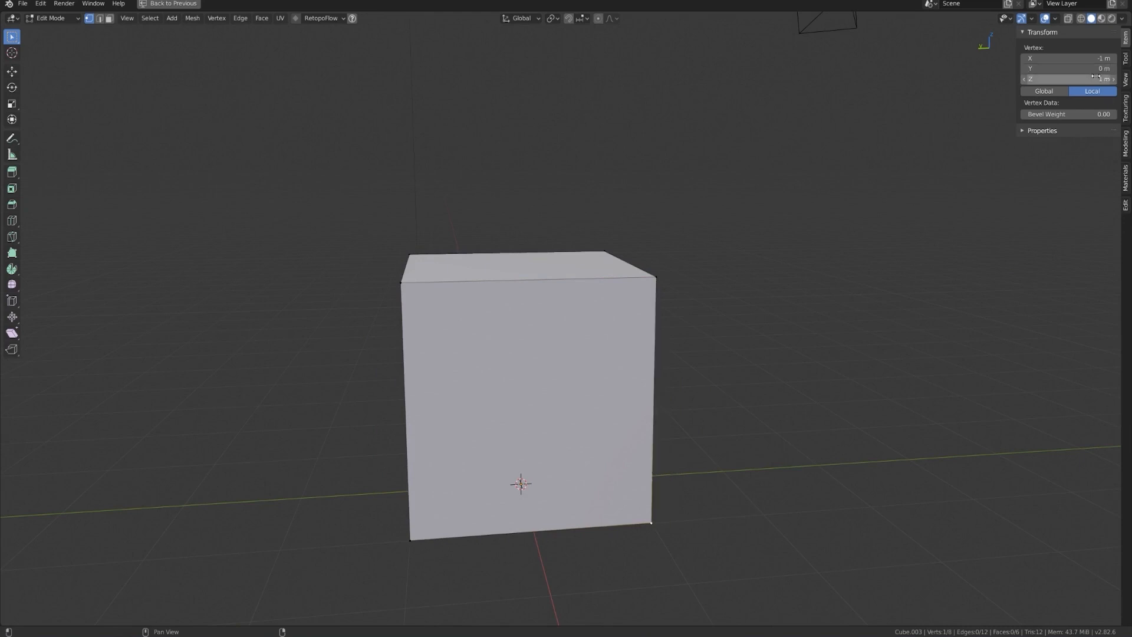
pyautogui.moveTo(740, 392); pyautogui.dragTo(778, 394, button='middle')
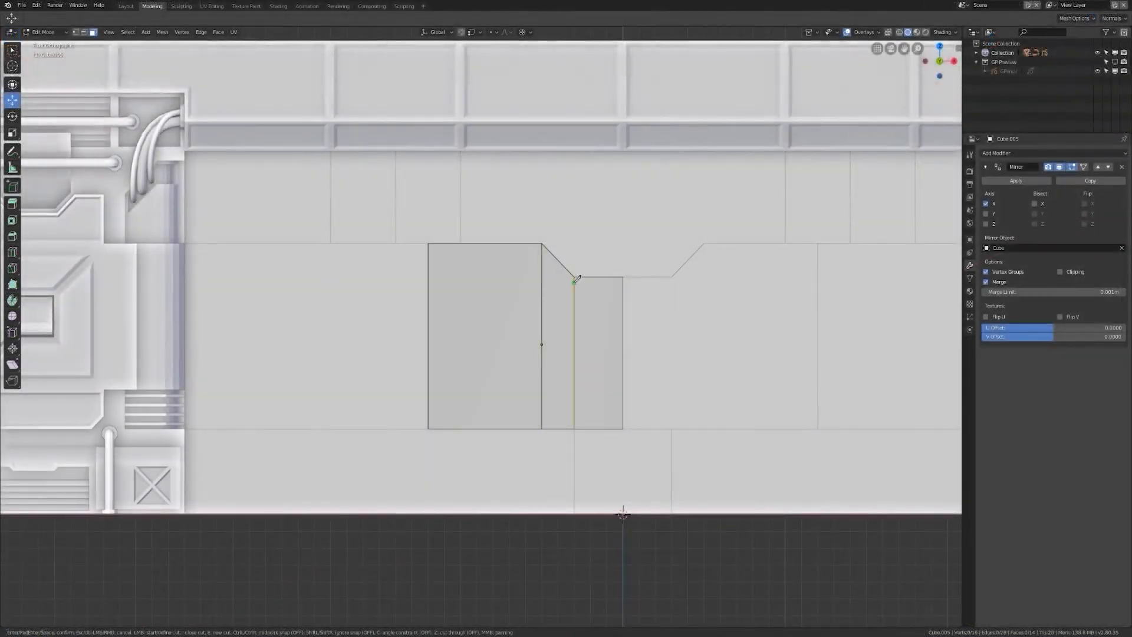
# Step: Knife-cut an angle-constrained diagonal from the notch's inner corner down to the neighbouring vertical edge of the wall panel
pyautogui.click(574, 276)
pyautogui.press('c')
pyautogui.click(542, 310)
pyautogui.press('Return')
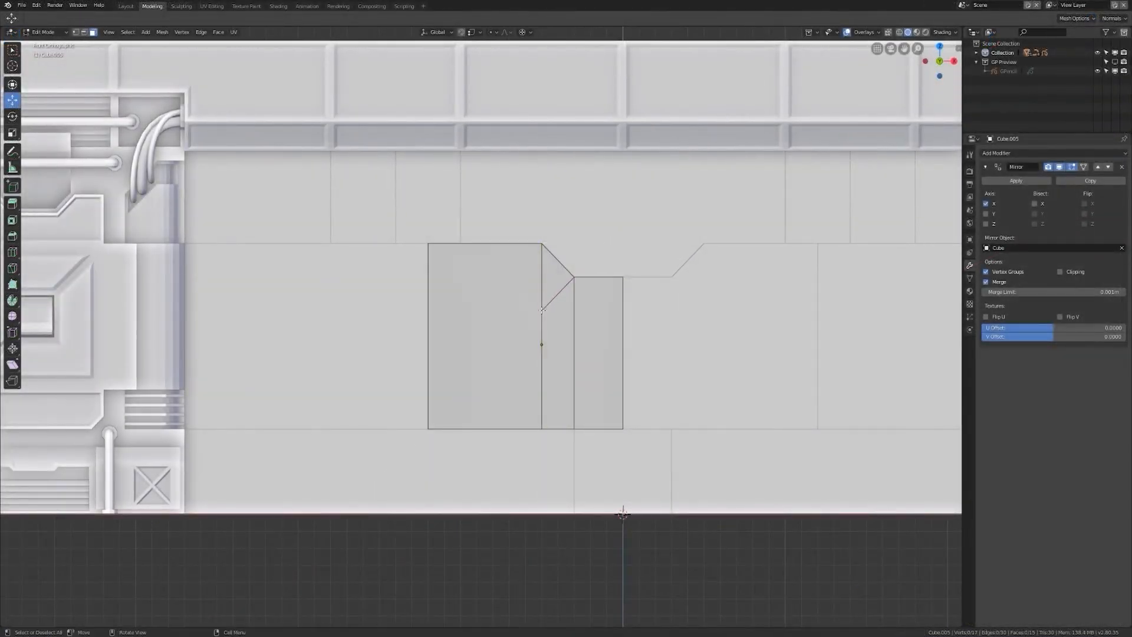
# Step: Knife-cut a mirrored diagonal from the panel's bottom edge up to the same vertical edge, completing the half-octagon outline
pyautogui.scroll(1, 651, 329)
pyautogui.press('k')
pyautogui.click(558, 448)
pyautogui.click(519, 407)
pyautogui.press('Return')
pyautogui.keyDown('shift'); pyautogui.moveTo(670, 366); pyautogui.dragTo(662, 377, button='middle'); pyautogui.keyUp('shift')
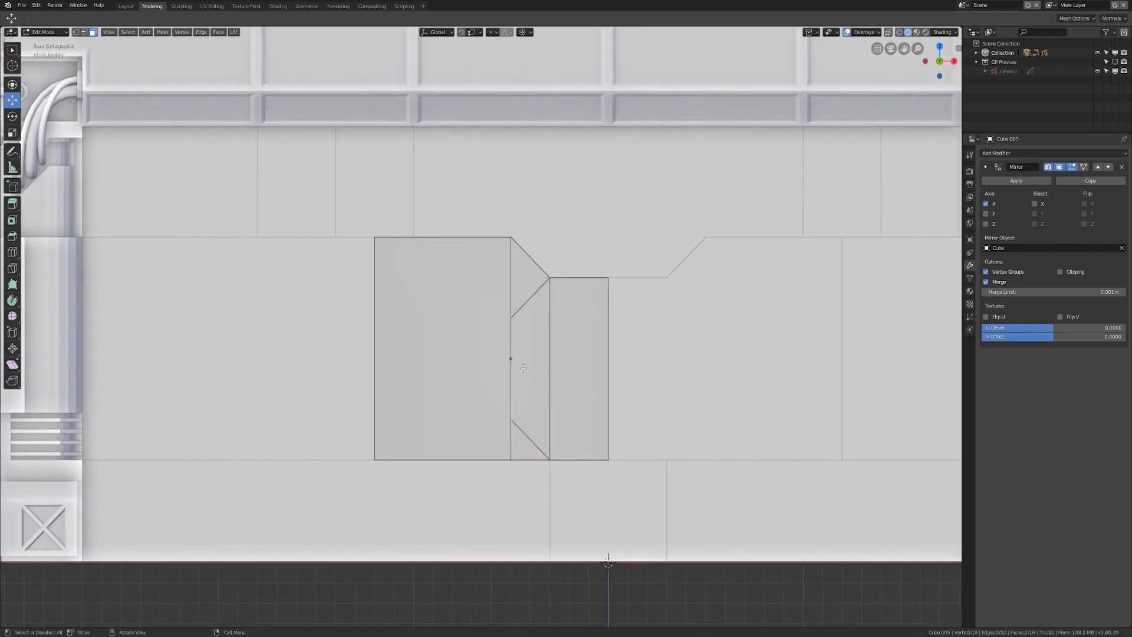
# Step: Extrude the two half-octagon faces into the wall along the global Y axis
pyautogui.click(535, 384)
pyautogui.keyDown('shift'); pyautogui.click(579, 389); pyautogui.keyUp('shift')
pyautogui.scroll(-1, 616, 413)
pyautogui.moveTo(616, 412); pyautogui.dragTo(701, 419, button='middle')
pyautogui.scroll(1, 701, 419)
pyautogui.press('e')
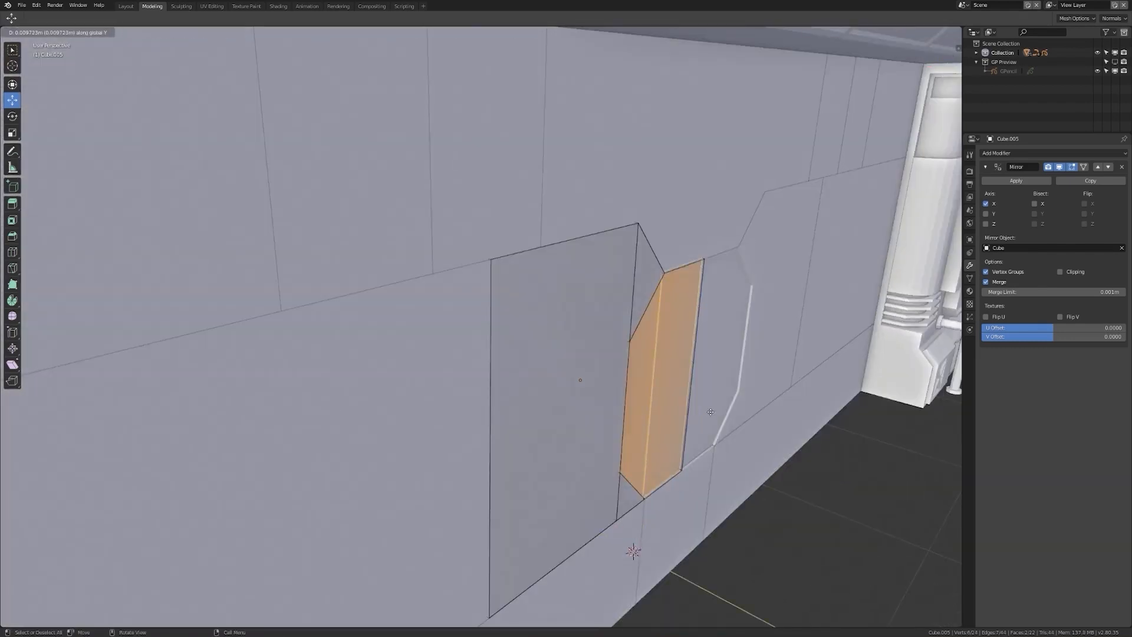
pyautogui.click(722, 411)
pyautogui.moveTo(884, 412); pyautogui.dragTo(812, 415, button='middle')
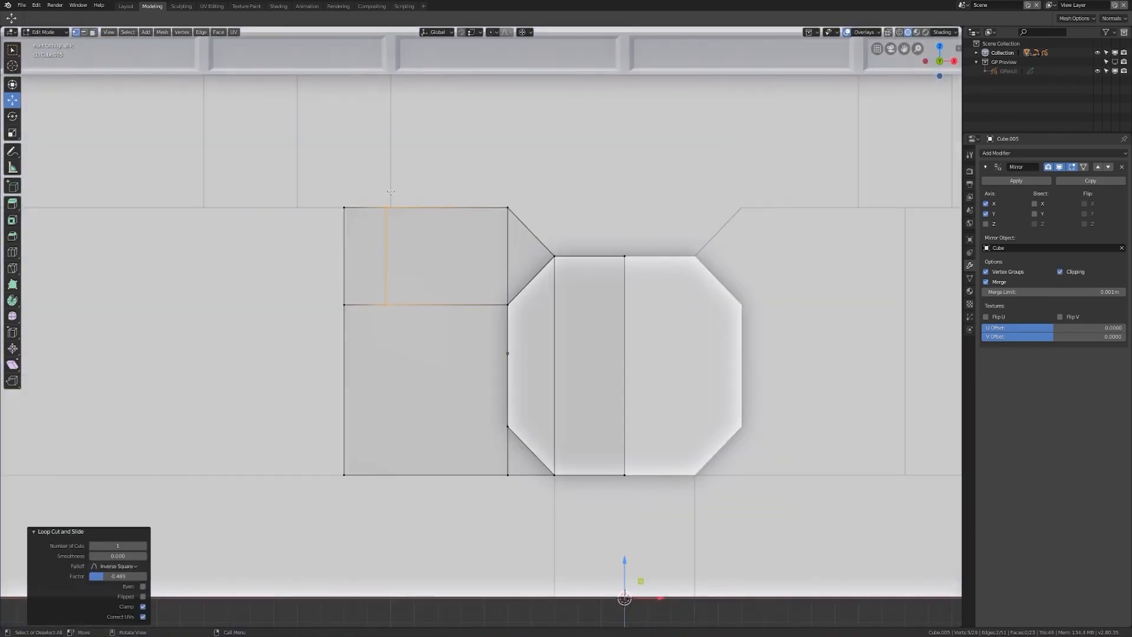
# Step: Move the new vertical edge about 0.02 m along X to line up with the panel seam above
pyautogui.press('g')
pyautogui.press('x')
pyautogui.click(472, 224)
# Step: Knife-cut an angle-constrained diagonal from the upper panel's top corner vertex to its lower horizontal edge, and clear the selection
pyautogui.press('k')
pyautogui.click(508, 207)
pyautogui.press('c')
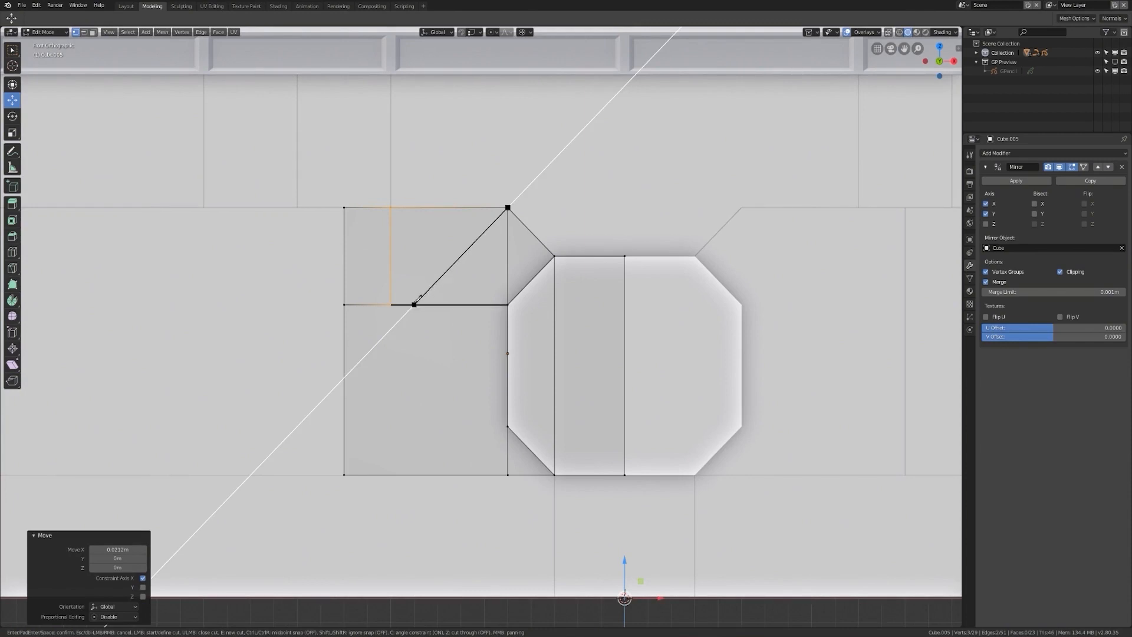
pyautogui.click(415, 305)
pyautogui.press('Return')
pyautogui.hotkey('alt', 'a')
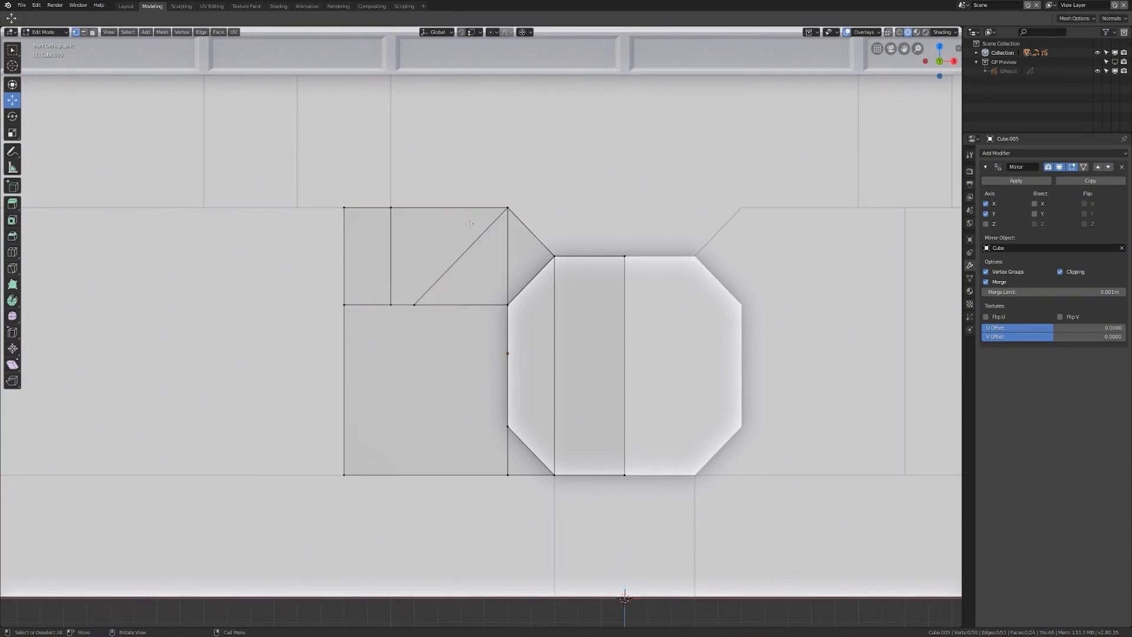
# Step: Inset the three adjoining faces of the pointed upper panel together with a thickness of 0.05 m
pyautogui.press('3')
pyautogui.click(522, 259)
pyautogui.keyDown('shift'); pyautogui.click(480, 267); pyautogui.keyUp('shift')
pyautogui.keyDown('shift'); pyautogui.click(441, 251); pyautogui.keyUp('shift')
pyautogui.keyDown('shift'); pyautogui.moveTo(441, 250); pyautogui.dragTo(432, 260, button='middle'); pyautogui.keyUp('shift')
pyautogui.press('i')
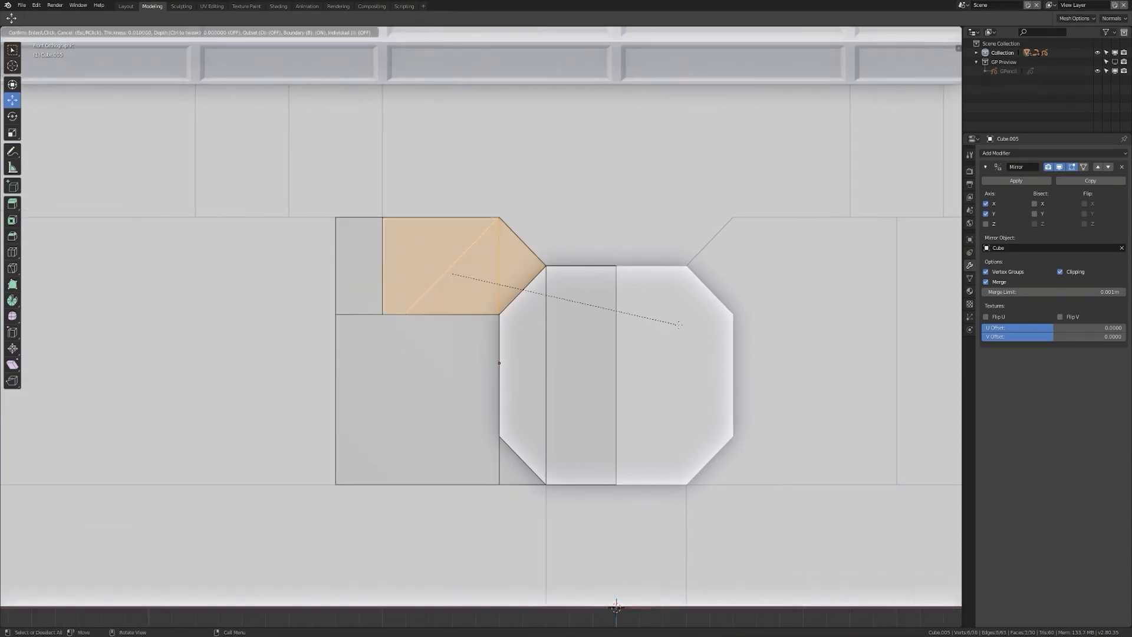
pyautogui.click(662, 319)
pyautogui.click(118, 566)
pyautogui.write('0.05')
pyautogui.press('Return')
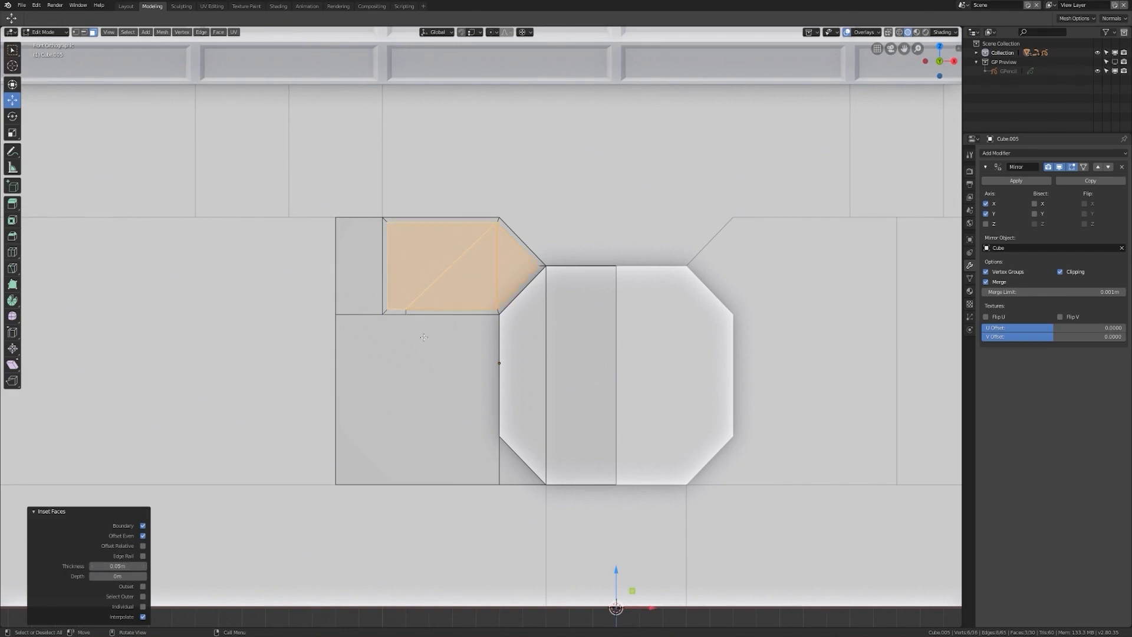
# Step: Inset the pointed panel's faces once more and push them about 0.02 m into the wall along global Y
pyautogui.scroll(2, 454, 312)
pyautogui.keyDown('shift'); pyautogui.moveTo(454, 311); pyautogui.dragTo(466, 352, button='middle'); pyautogui.keyUp('shift')
pyautogui.press('i')
pyautogui.click(642, 395)
pyautogui.moveTo(628, 376); pyautogui.dragTo(652, 390, button='middle')
pyautogui.press('g')
pyautogui.press('y')
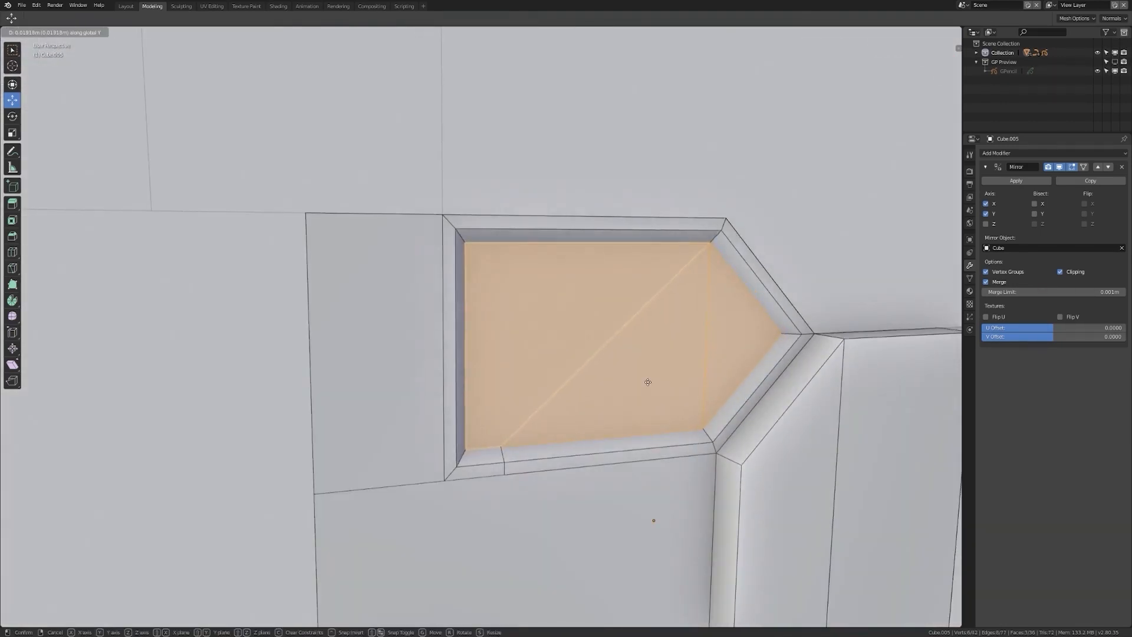
pyautogui.click(648, 384)
# Step: In front view, knife-cut two crossing diagonals through the square lower panel from the octagon's upper and lower left corners
pyautogui.press('KP_1')
pyautogui.press('k')
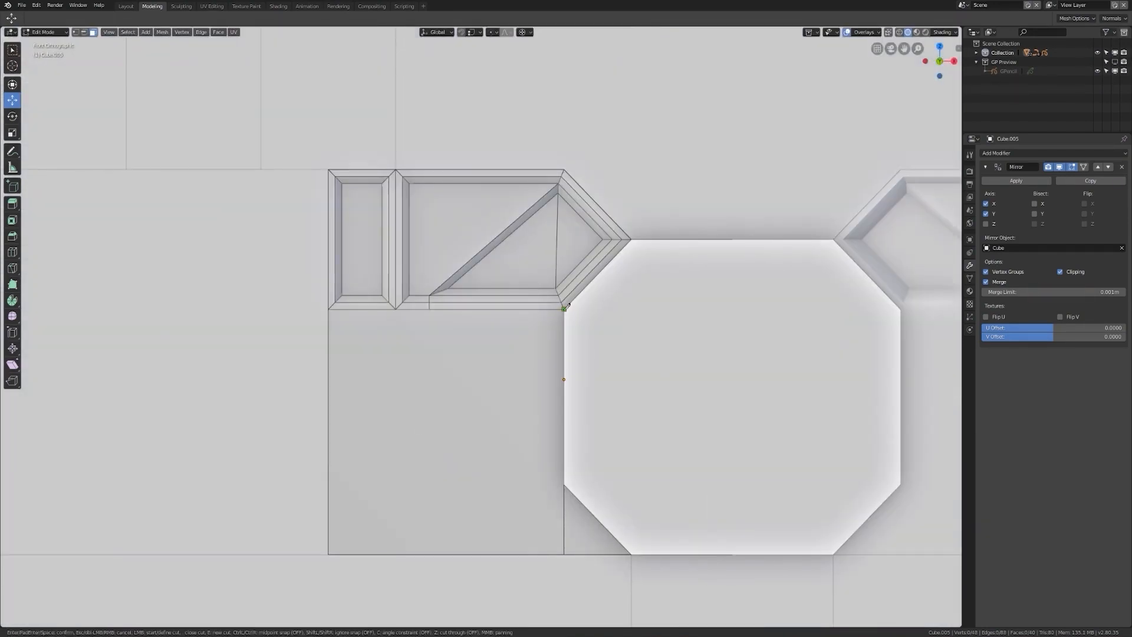
pyautogui.press('c')
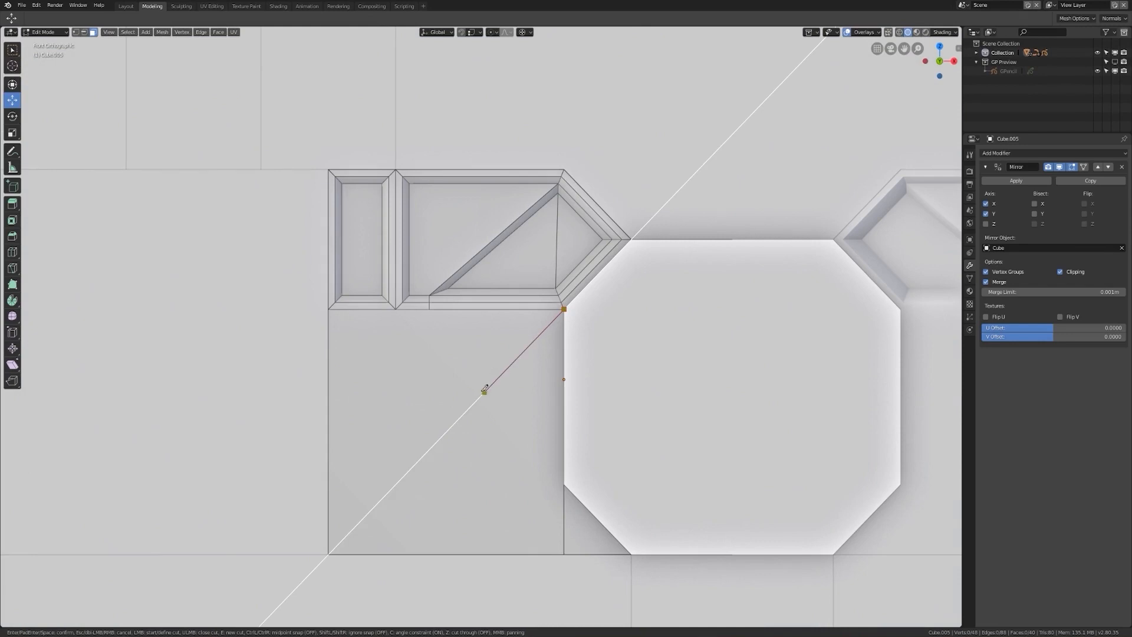
pyautogui.click(329, 554)
pyautogui.click(565, 482)
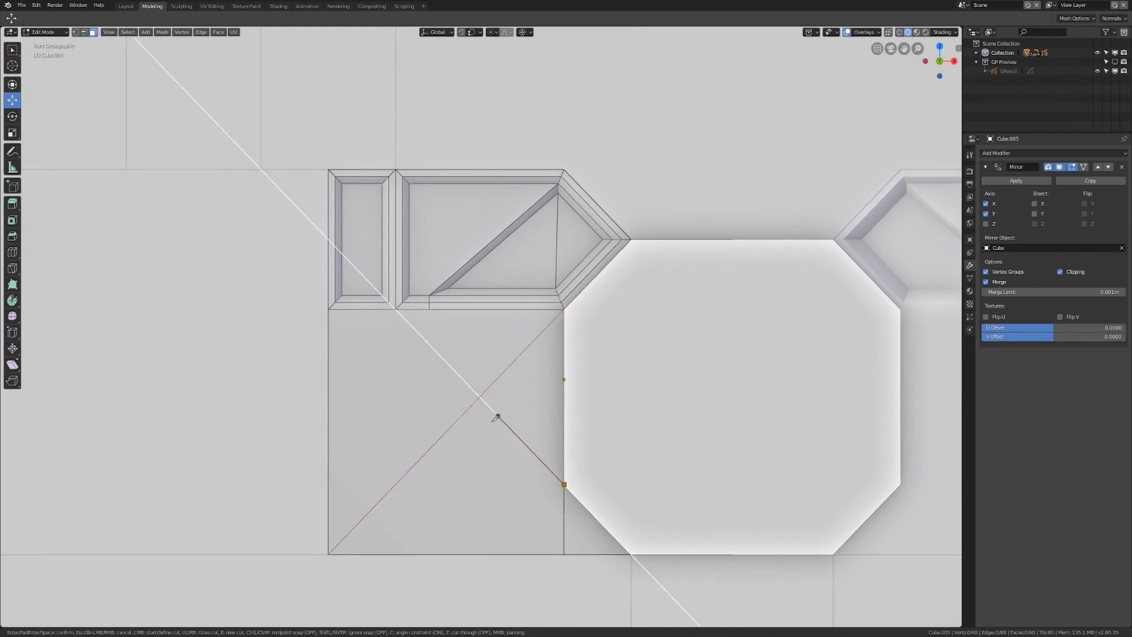
pyautogui.click(479, 397)
pyautogui.press('Return')
# Step: Merge the two lower panel faces surrounding the triangular cut into a single face
pyautogui.click(476, 466)
pyautogui.keyDown('shift'); pyautogui.click(439, 394); pyautogui.keyUp('shift')
pyautogui.press('f')
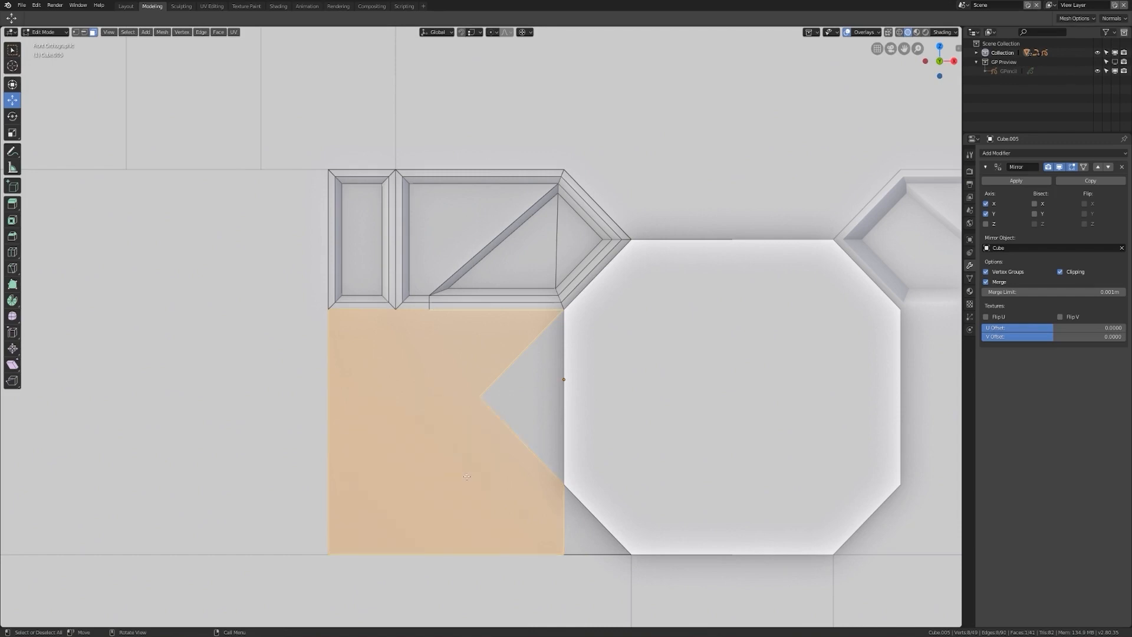
# Step: Inset the triangular face beside the octagonal recess to form a narrow border
pyautogui.click(530, 407)
pyautogui.keyDown('shift'); pyautogui.moveTo(601, 431); pyautogui.dragTo(576, 432, button='middle'); pyautogui.keyUp('shift')
pyautogui.scroll(1, 607, 448)
pyautogui.press('i')
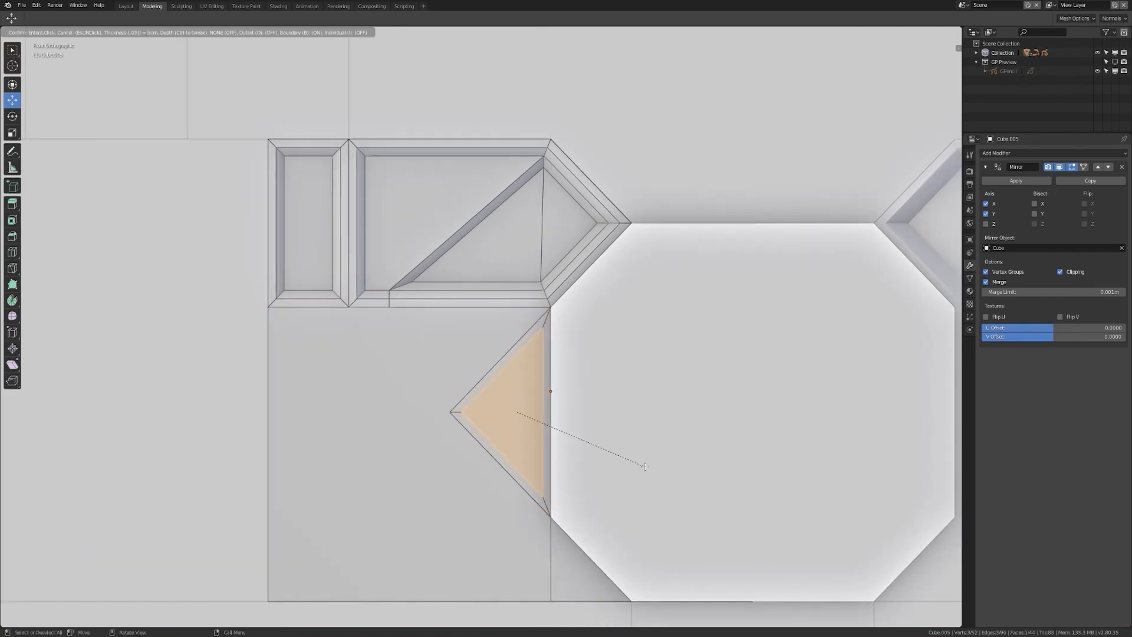
pyautogui.click(645, 466)
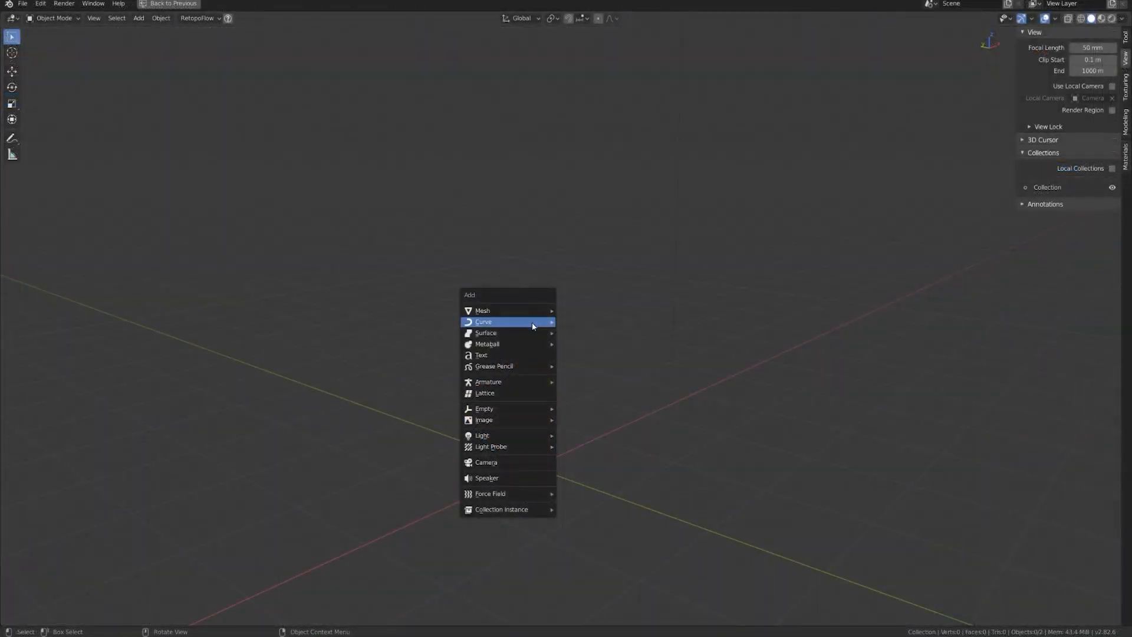
# Step: Add a Bezier curve, scaling its end point's handles, and extend it with four control points arcing up and back down
pyautogui.moveTo(532, 323)
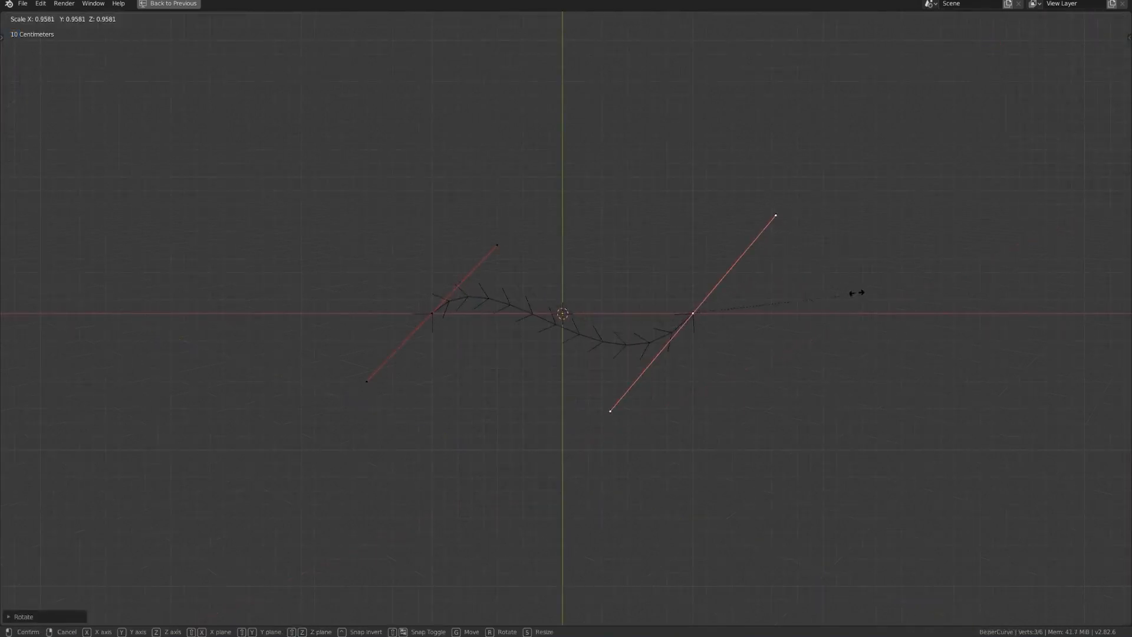
pyautogui.click(854, 291)
pyautogui.keyDown('ctrl'); pyautogui.click(870, 139); pyautogui.keyUp('ctrl')
pyautogui.keyDown('ctrl'); pyautogui.click(992, 162); pyautogui.keyUp('ctrl')
pyautogui.keyDown('ctrl'); pyautogui.click(1051, 308); pyautogui.keyUp('ctrl')
pyautogui.keyDown('ctrl'); pyautogui.click(1014, 498); pyautogui.keyUp('ctrl')
pyautogui.keyDown('shift'); pyautogui.moveTo(962, 430); pyautogui.dragTo(821, 433, button='middle'); pyautogui.keyUp('shift')
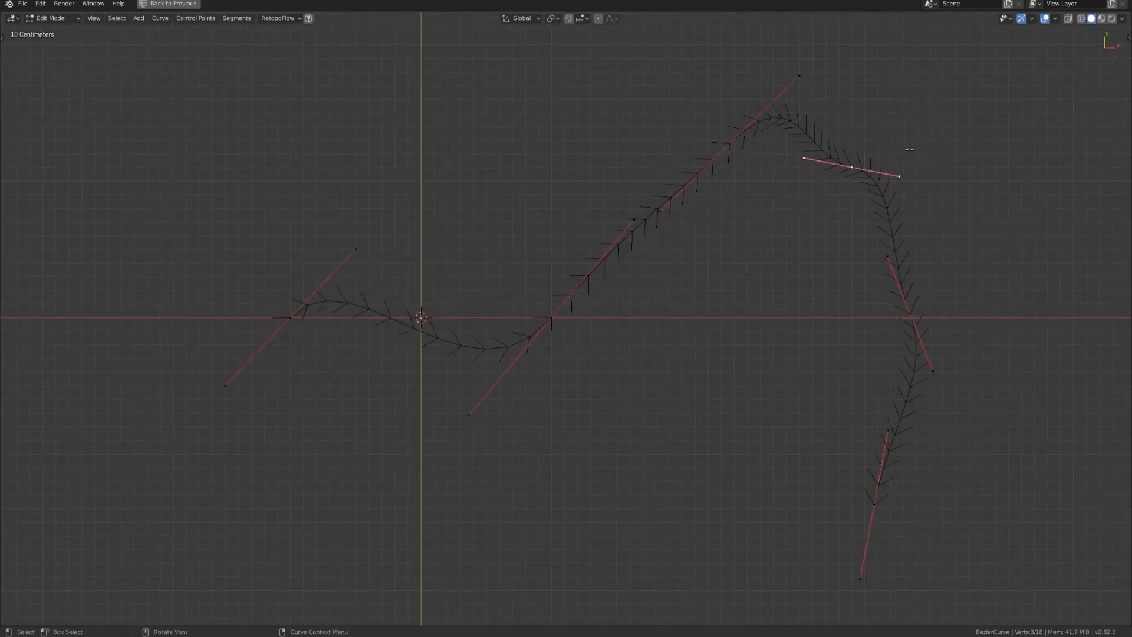
# Step: Move the control point just past the curve's peak up and outward, and rotate and lengthen its handles
pyautogui.press('g')
pyautogui.click(997, 186)
pyautogui.press('s')
pyautogui.click(1067, 292)
# Step: Move the next control point down the curve outward and rotate its handles to smooth the bend
pyautogui.click(967, 306)
pyautogui.click(924, 309)
pyautogui.press('g')
pyautogui.click(1008, 321)
pyautogui.press('r')
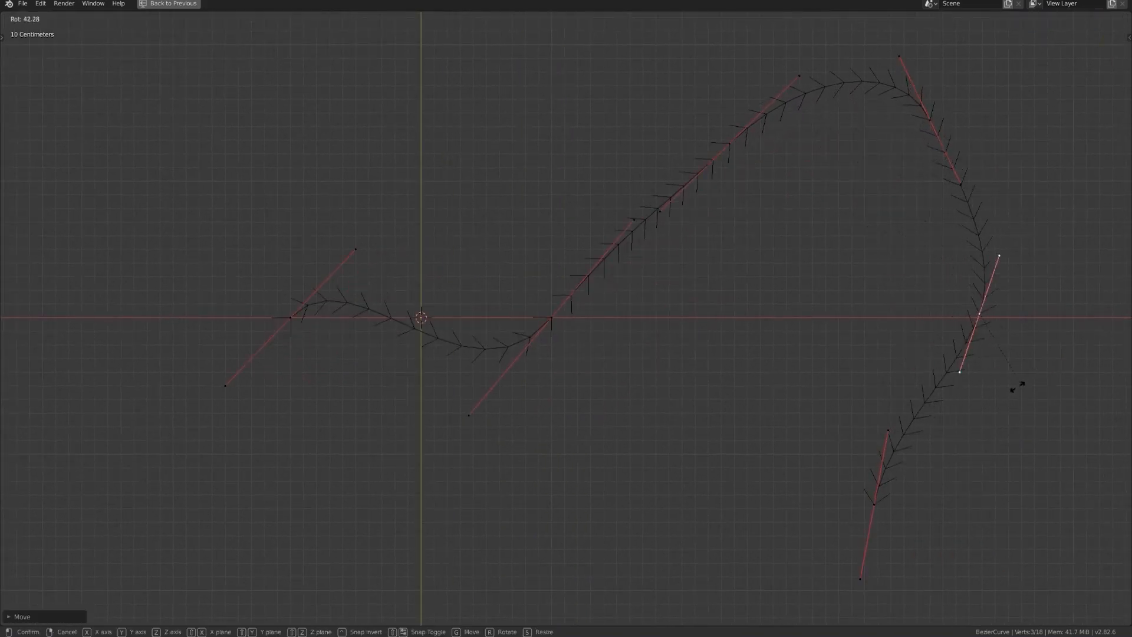
pyautogui.click(1031, 383)
# Step: Move the curve's last control point up and inward towards the middle of the arc
pyautogui.click(872, 505)
pyautogui.press('g')
pyautogui.click(777, 374)
# Step: Change the handle type of the control point past the peak so its handles bend independently, and raise the point
pyautogui.click(936, 115)
pyautogui.press('v')
pyautogui.click(977, 124)
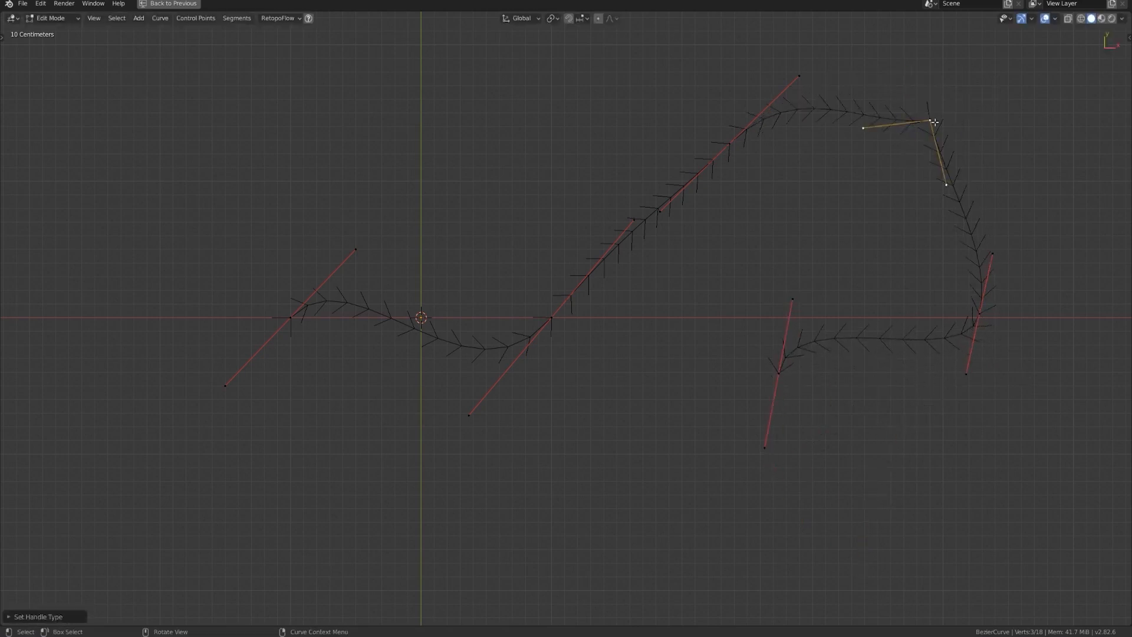
pyautogui.press('g')
pyautogui.click(963, 149)
pyautogui.press('g')
pyautogui.click(1001, 141)
# Step: Move that control point's inner handle upward to round the top of the curve
pyautogui.click(883, 85)
pyautogui.press('g')
pyautogui.click(865, 53)
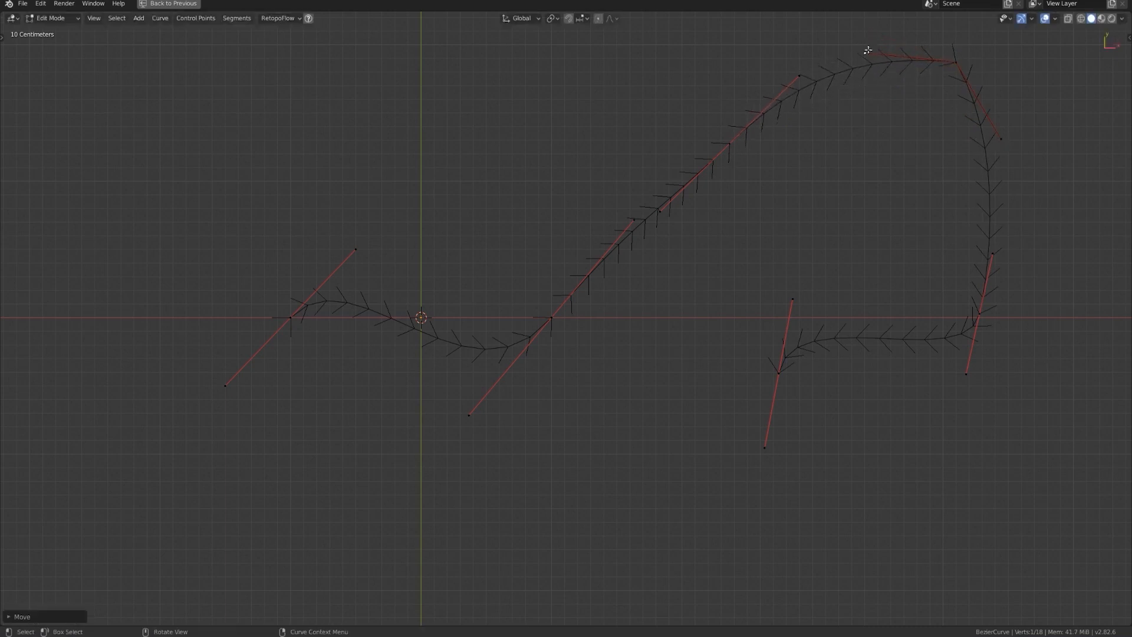
pyautogui.hotkey('ctrl', 'Tab')
pyautogui.click(783, 265)
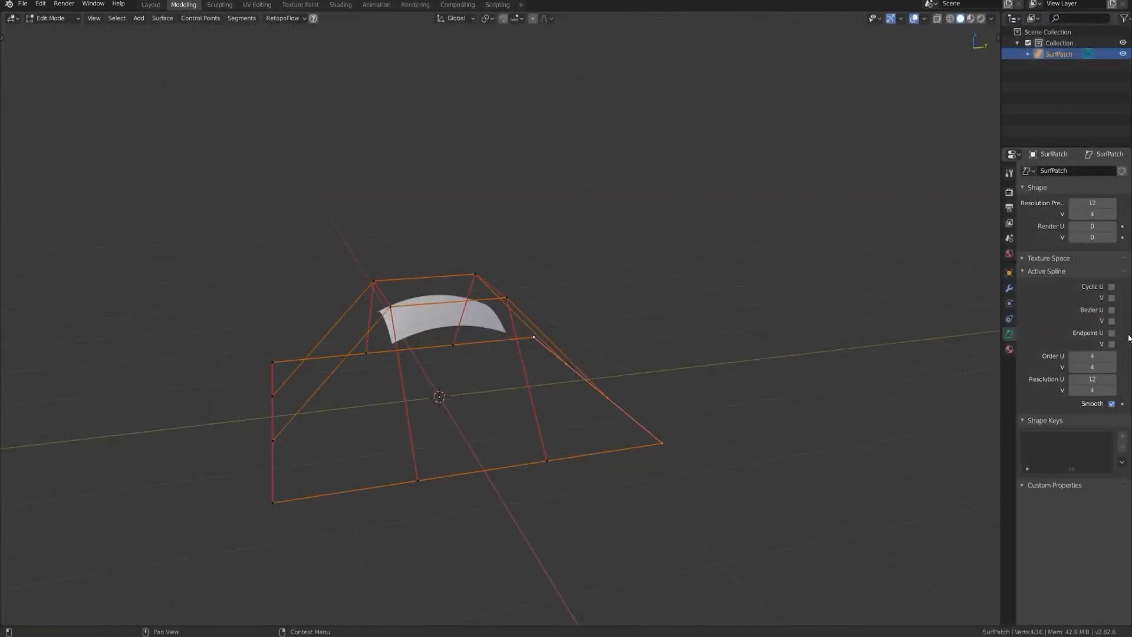
# Step: Enable Endpoint U and Endpoint V for the surface patch's active spline
pyautogui.click(1111, 333)
pyautogui.click(1111, 344)
pyautogui.hotkey('shift', 'r')
pyautogui.moveTo(573, 508); pyautogui.dragTo(662, 405, button='middle')
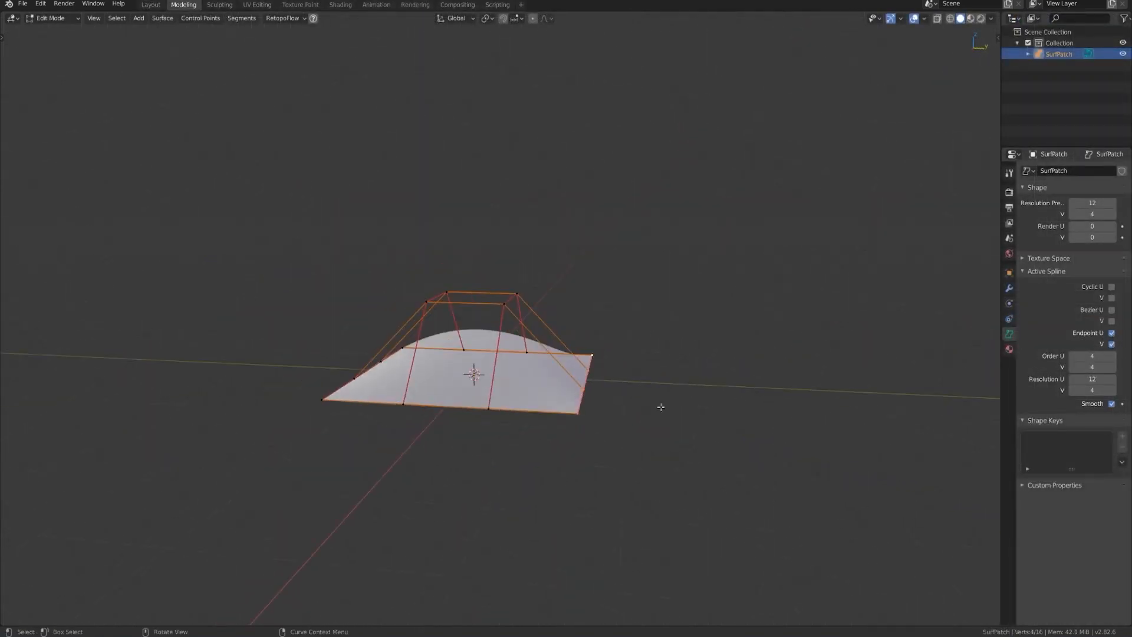
# Step: Extrude the patch's end row repeatedly into an upward-curving strip and pull side control points on the bend outward
pyautogui.press('e')
pyautogui.click(918, 156)
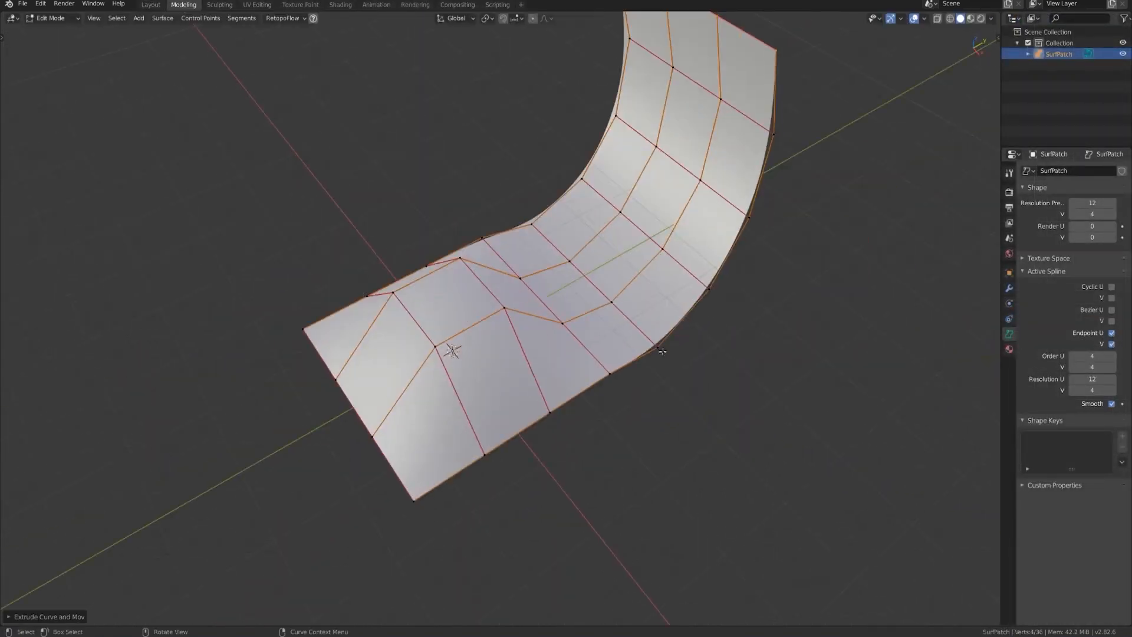
pyautogui.click(661, 348)
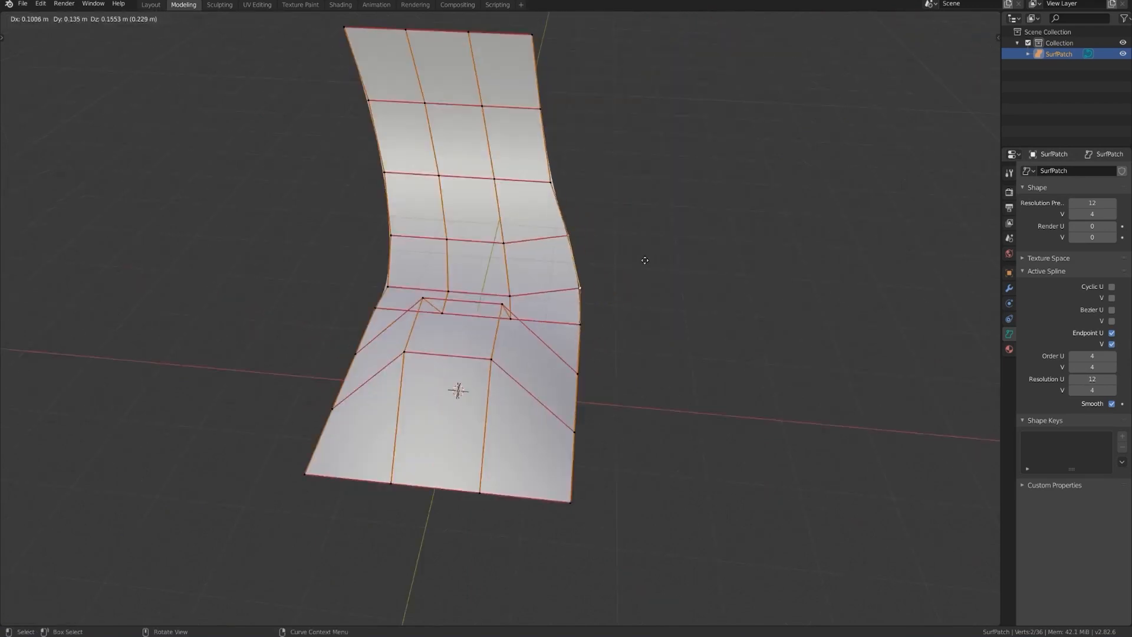
pyautogui.click(578, 260)
# Step: Select the row of control points along the strip's side edge and extrude it outward to widen the surface
pyautogui.click(570, 512)
pyautogui.hotkey('shift', 'r')
pyautogui.scroll(-2, 613, 357)
pyautogui.press('e')
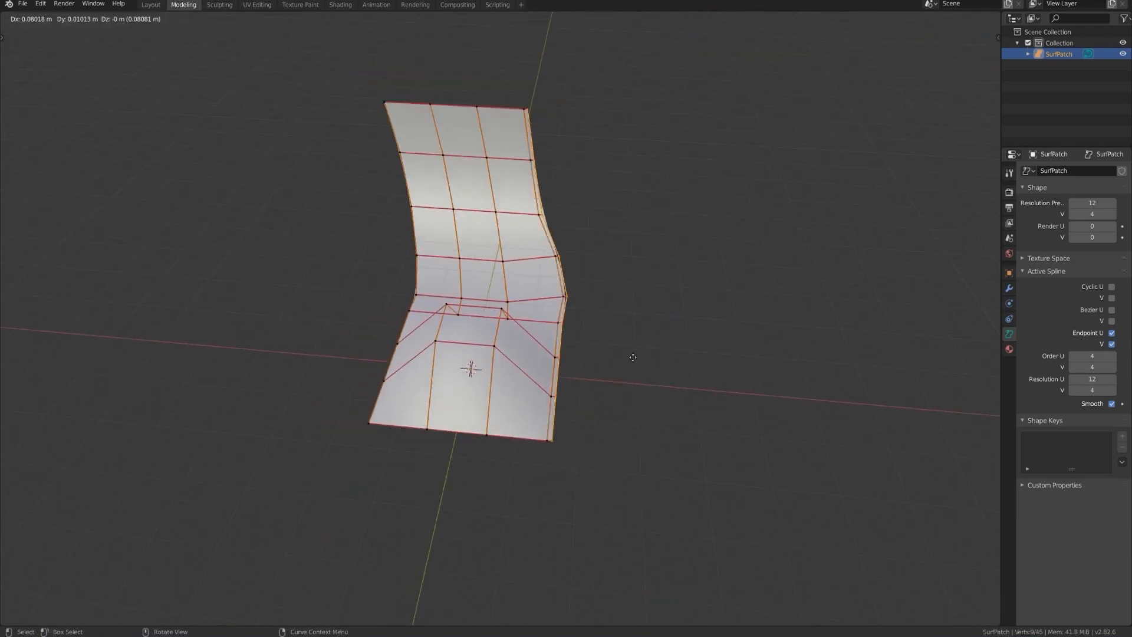
pyautogui.click(692, 359)
# Step: Move individual control points along the surface's new side edge to make the bend bulge downward
pyautogui.moveTo(692, 359); pyautogui.dragTo(736, 408, button='middle')
pyautogui.click(736, 408)
pyautogui.press('g')
pyautogui.click(752, 430)
pyautogui.click(641, 420)
pyautogui.press('g')
pyautogui.click(635, 473)
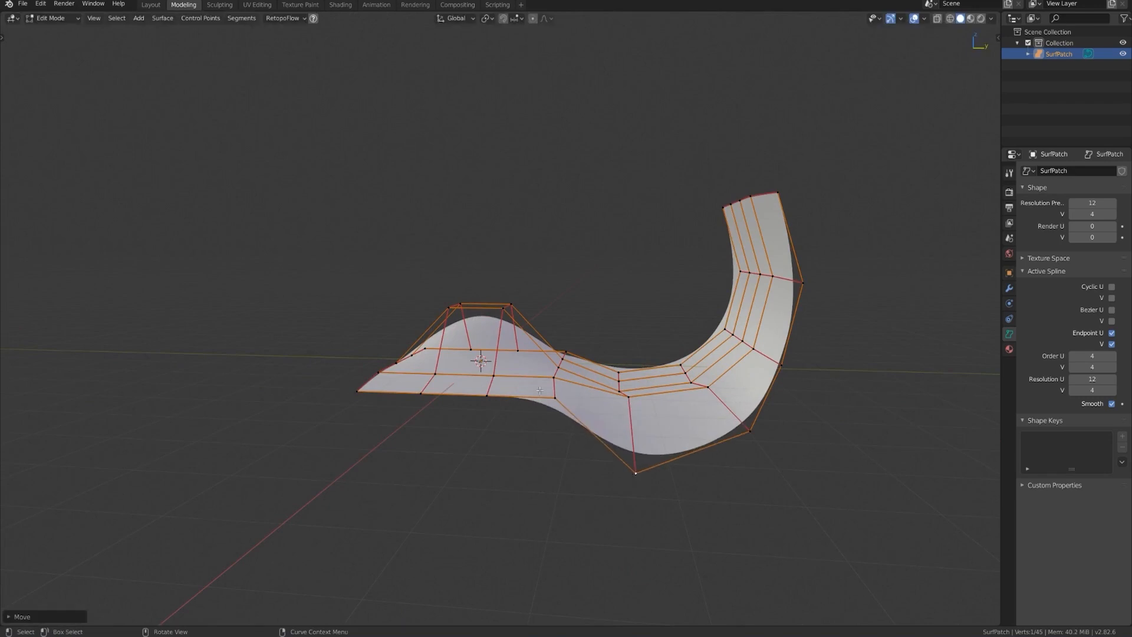
pyautogui.click(555, 397)
pyautogui.press('g')
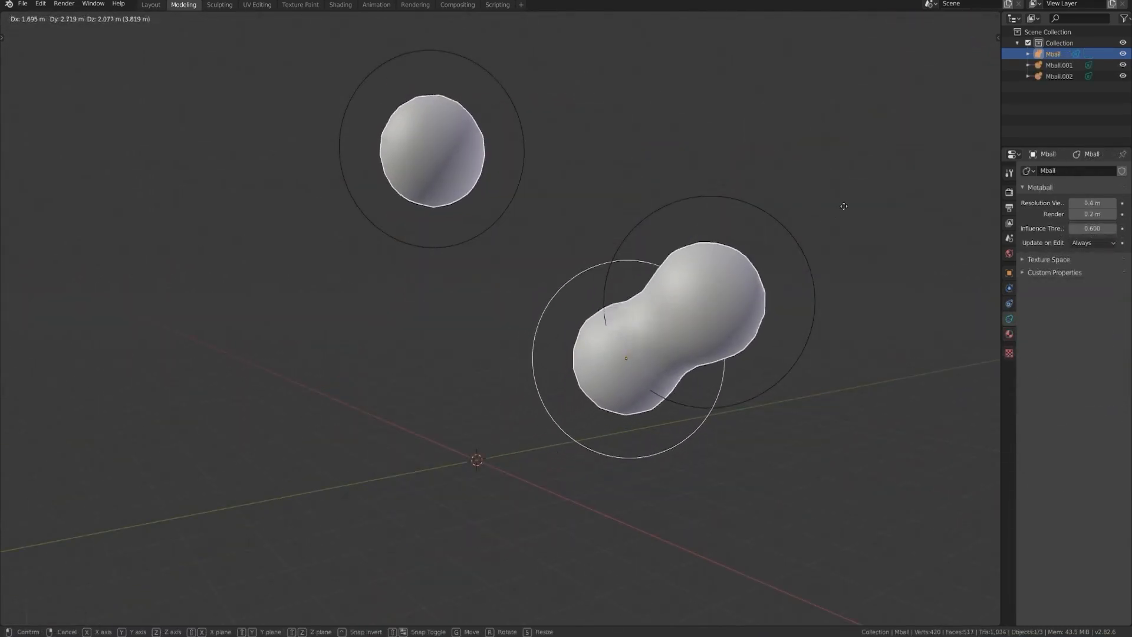
# Step: Place the first metaball at the lower left, and move the upper metaball between the other two so all three merge
pyautogui.click(748, 240)
pyautogui.click(420, 165)
pyautogui.click(503, 214)
pyautogui.press('g')
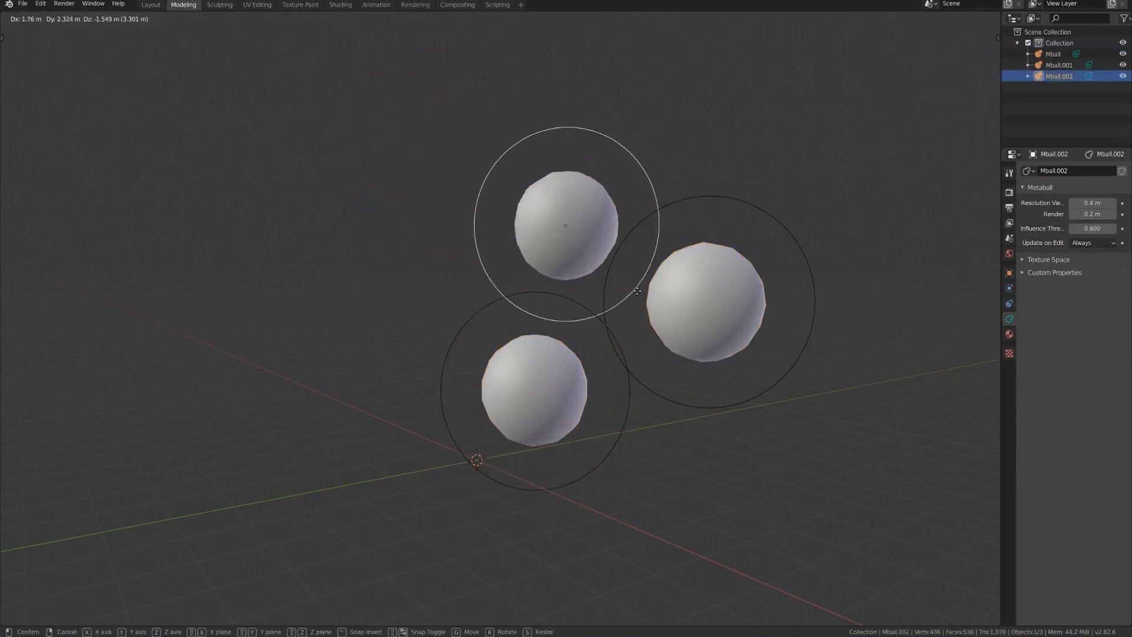
pyautogui.click(666, 346)
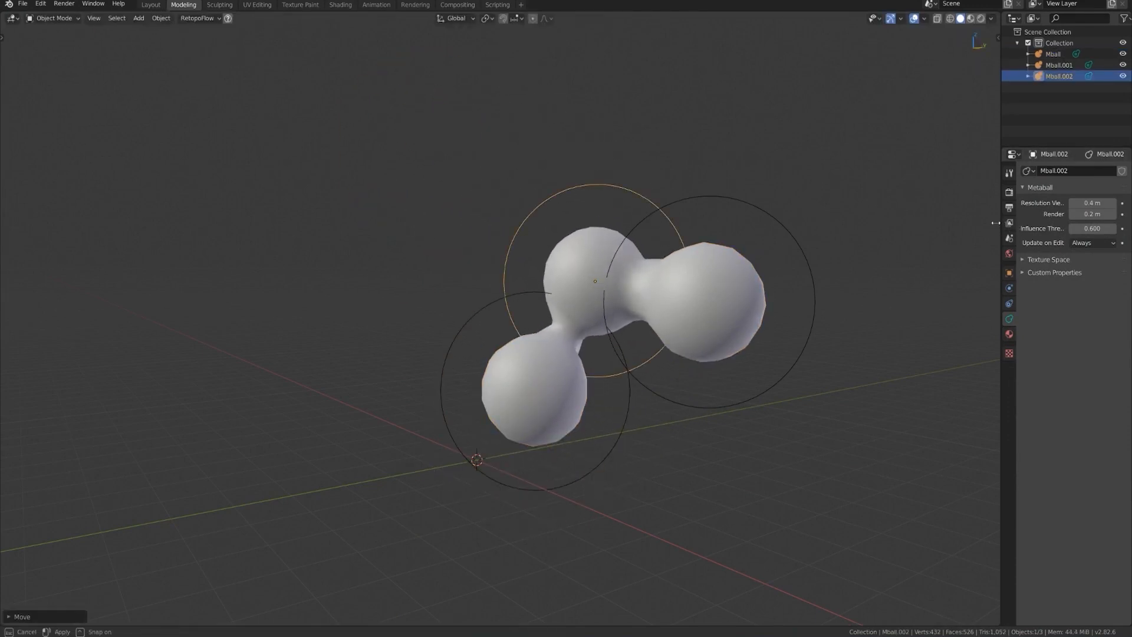
# Step: Set the metaballs' viewport resolution to 0.2 m
pyautogui.moveTo(1000, 223); pyautogui.dragTo(943, 223)
pyautogui.press('Return')
pyautogui.scroll(1, 581, 346)
# Step: Enlarge the largest metaball uniformly and scale it along the global Y axis
pyautogui.click(704, 420)
pyautogui.press('s')
pyautogui.click(823, 521)
pyautogui.press('s')
pyautogui.press('y')
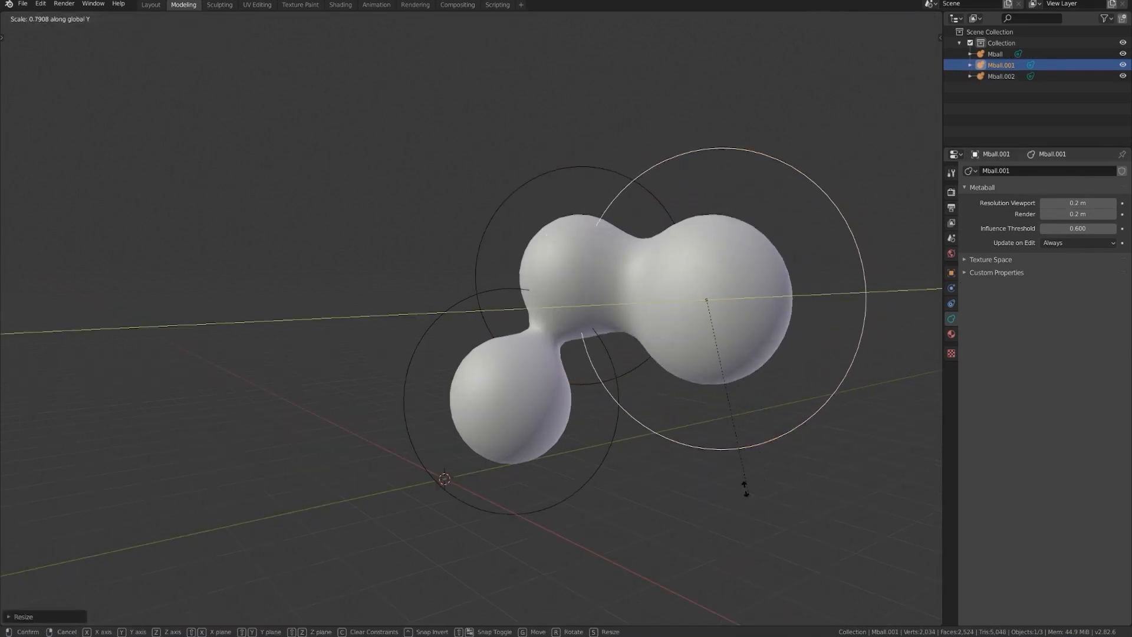
pyautogui.click(909, 109)
# Step: Stretch the large metaball along the global X axis
pyautogui.scroll(-2, 683, 306)
pyautogui.moveTo(678, 307); pyautogui.dragTo(761, 336, button='middle')
pyautogui.press('s')
pyautogui.press('x')
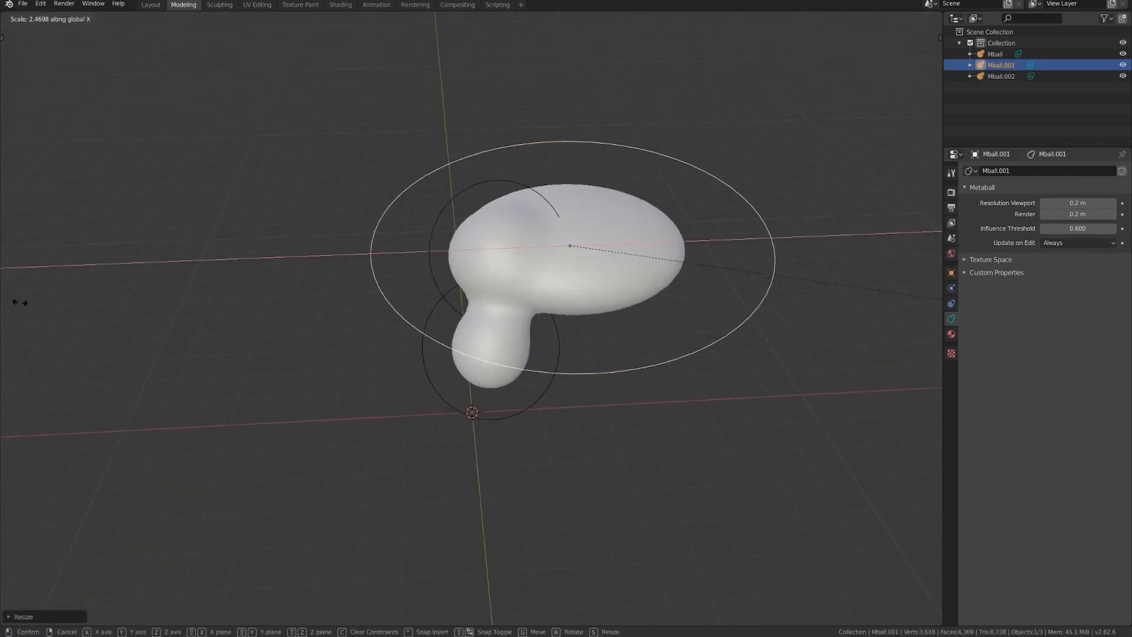
pyautogui.click(784, 290)
# Step: Move the small upper metaball upward, and reposition the small lower metaball against the large one
pyautogui.scroll(1, 737, 280)
pyautogui.click(448, 180)
pyautogui.press('g')
pyautogui.click(441, 128)
pyautogui.click(546, 425)
pyautogui.press('g')
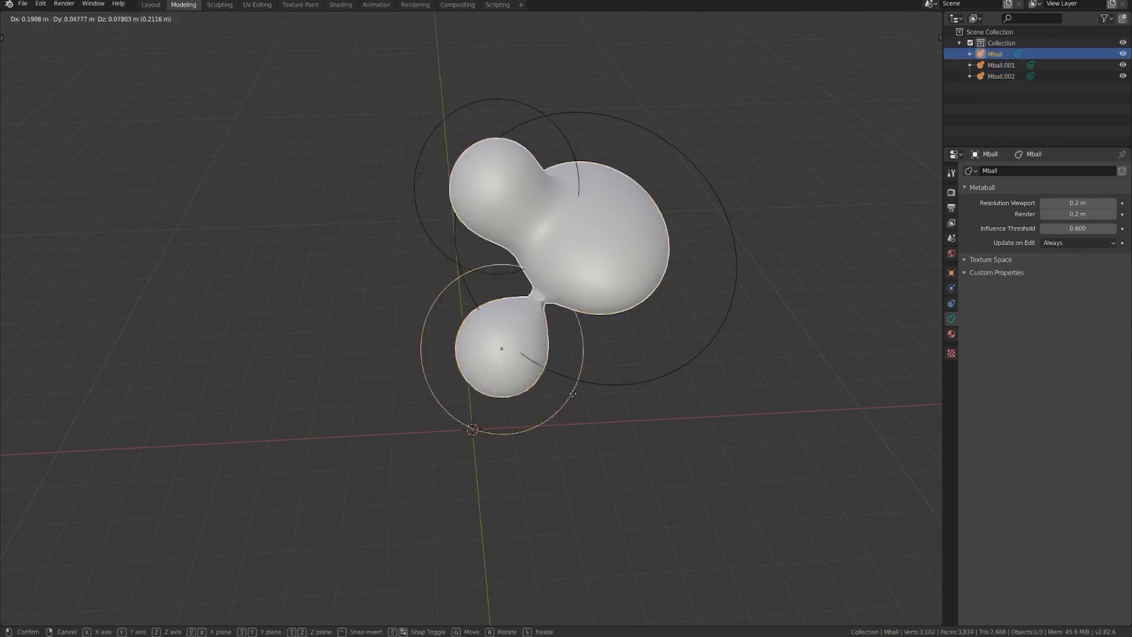
pyautogui.click(728, 251)
# Step: Duplicate the large stretched metaball and rotate the copy
pyautogui.moveTo(807, 407); pyautogui.dragTo(699, 358, button='middle')
pyautogui.scroll(-2, 699, 373)
pyautogui.click(699, 358)
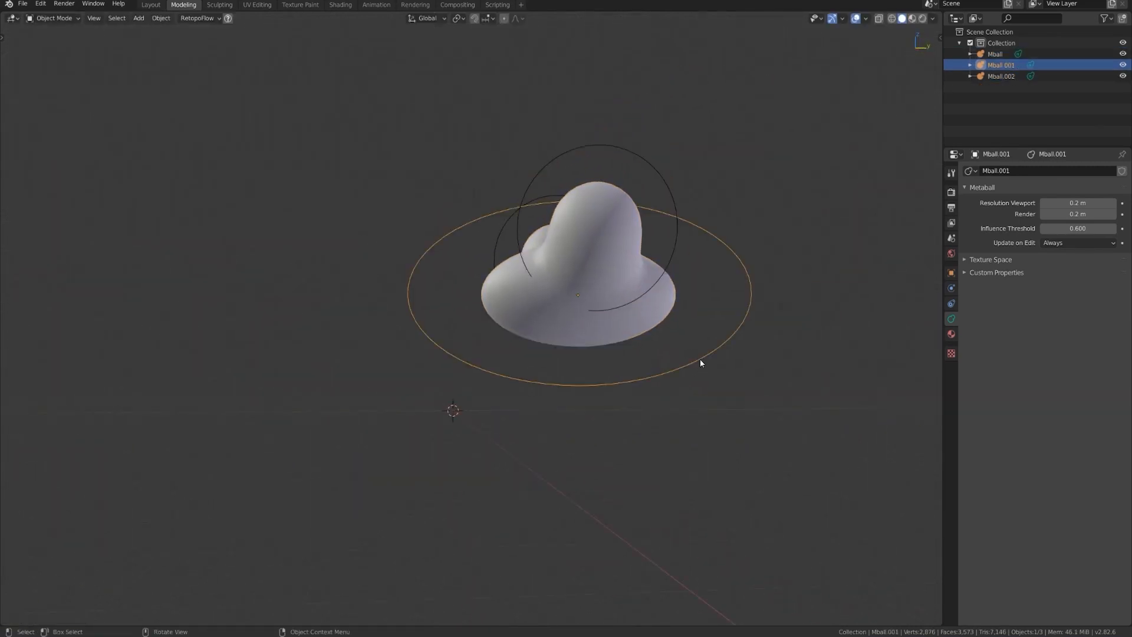
pyautogui.hotkey('shift', 'd')
pyautogui.click(702, 454)
pyautogui.press('r')
pyautogui.click(612, 412)
# Step: Reposition the duplicated metaball and scale it
pyautogui.press('g')
pyautogui.click(620, 408)
pyautogui.moveTo(621, 408)
pyautogui.mouseDown(button='middle')
pyautogui.moveTo(681, 410)
pyautogui.moveTo(628, 406)
pyautogui.mouseUp(button='middle')
pyautogui.press('s')
pyautogui.click(726, 406)
pyautogui.moveTo(726, 405)
pyautogui.mouseDown(button='middle')
pyautogui.moveTo(752, 411)
pyautogui.moveTo(734, 409)
pyautogui.mouseUp(button='middle')
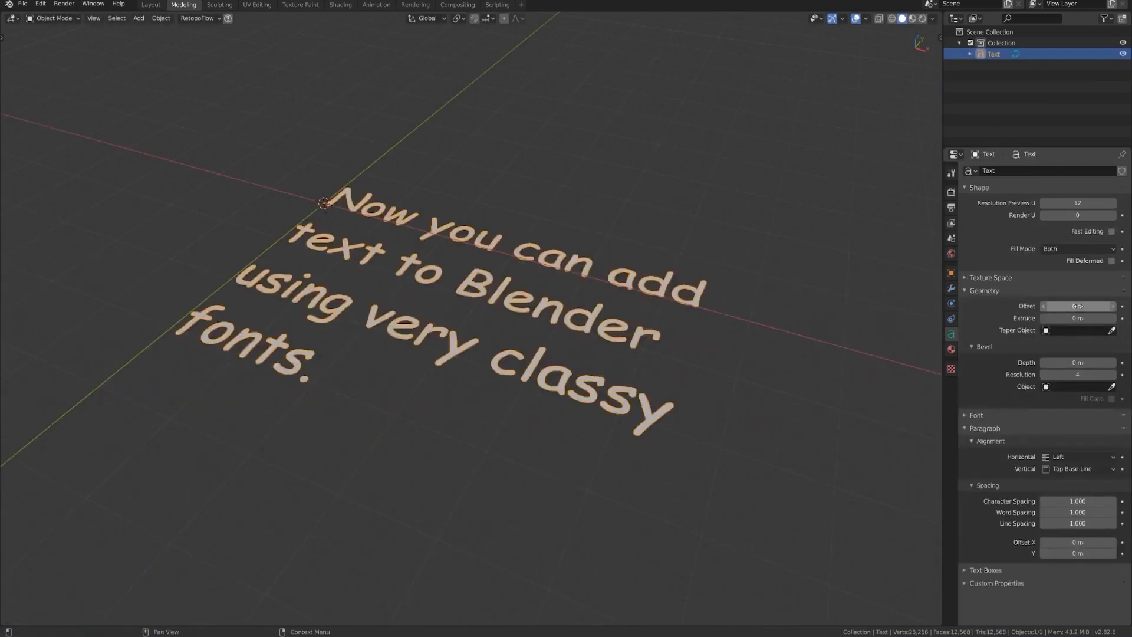
# Step: Set the text's extrusion to 0.05 m and offset to 0.01 m, and adjust its bevel depth
pyautogui.moveTo(1070, 317)
pyautogui.mouseDown()
pyautogui.moveTo(1108, 317)
pyautogui.moveTo(1070, 306)
pyautogui.mouseUp()
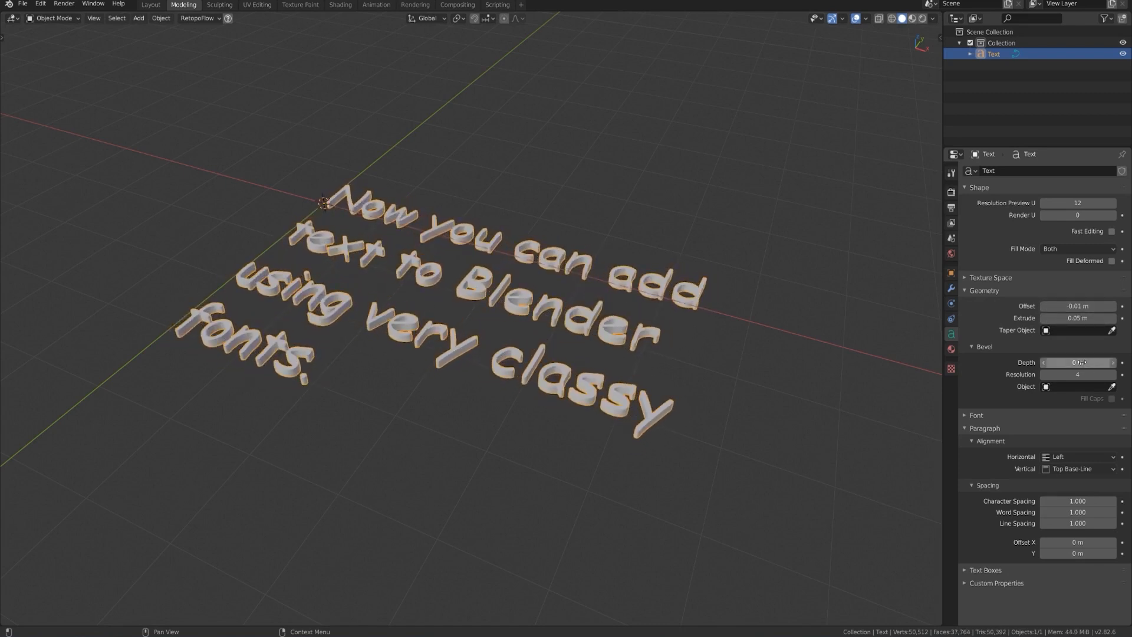
pyautogui.moveTo(1070, 362)
pyautogui.mouseDown()
pyautogui.moveTo(1097, 362)
pyautogui.moveTo(1078, 362)
pyautogui.mouseUp()
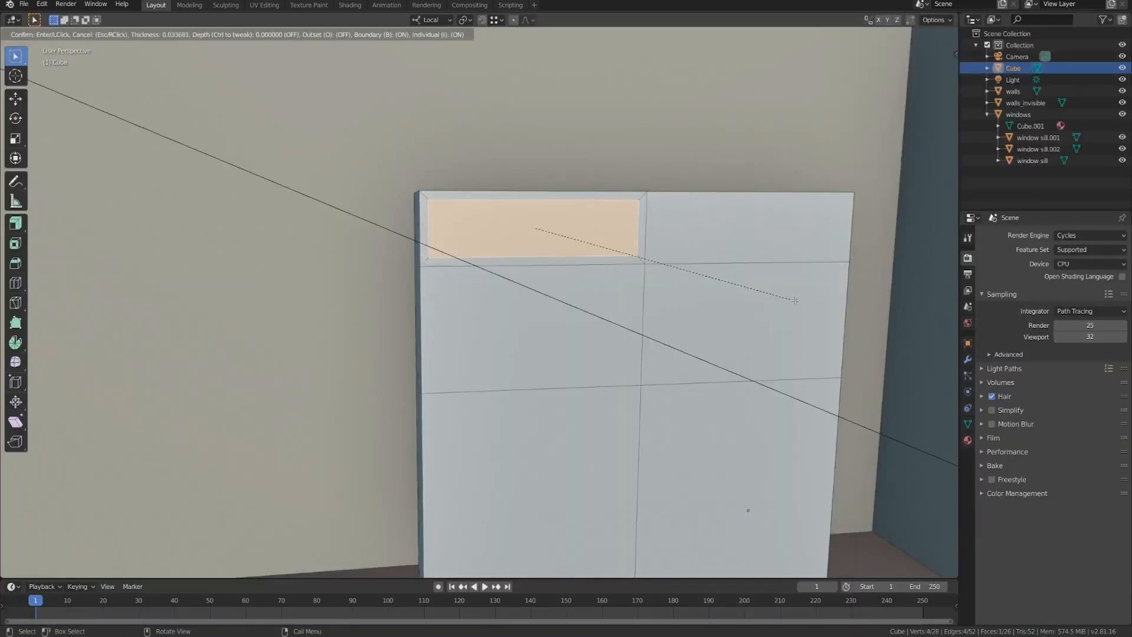
# Step: Inset the cabinet's two upper left front faces separately, each with a thickness of 0.1
pyautogui.click(797, 299)
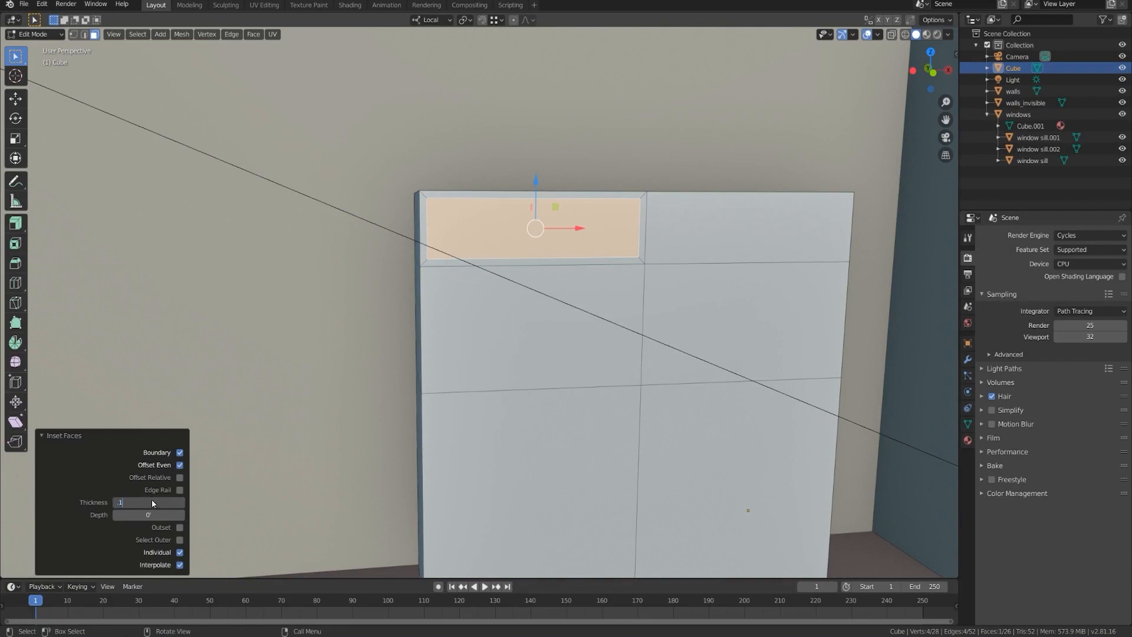
pyautogui.click(565, 328)
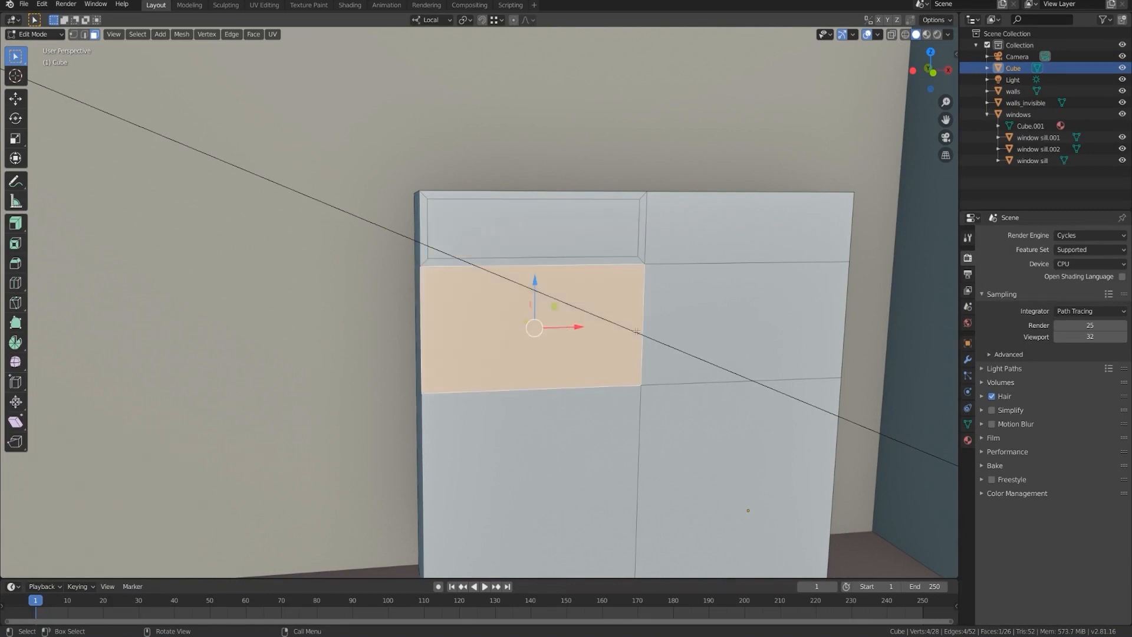
pyautogui.press('i')
pyautogui.click(759, 341)
pyautogui.write('.1')
pyautogui.press('Return')
# Step: Inset the cabinet's two upper right front faces together as one region
pyautogui.moveTo(760, 333); pyautogui.dragTo(688, 359, button='middle')
pyautogui.click(705, 259)
pyautogui.keyDown('shift'); pyautogui.click(729, 358); pyautogui.keyUp('shift')
pyautogui.press('i')
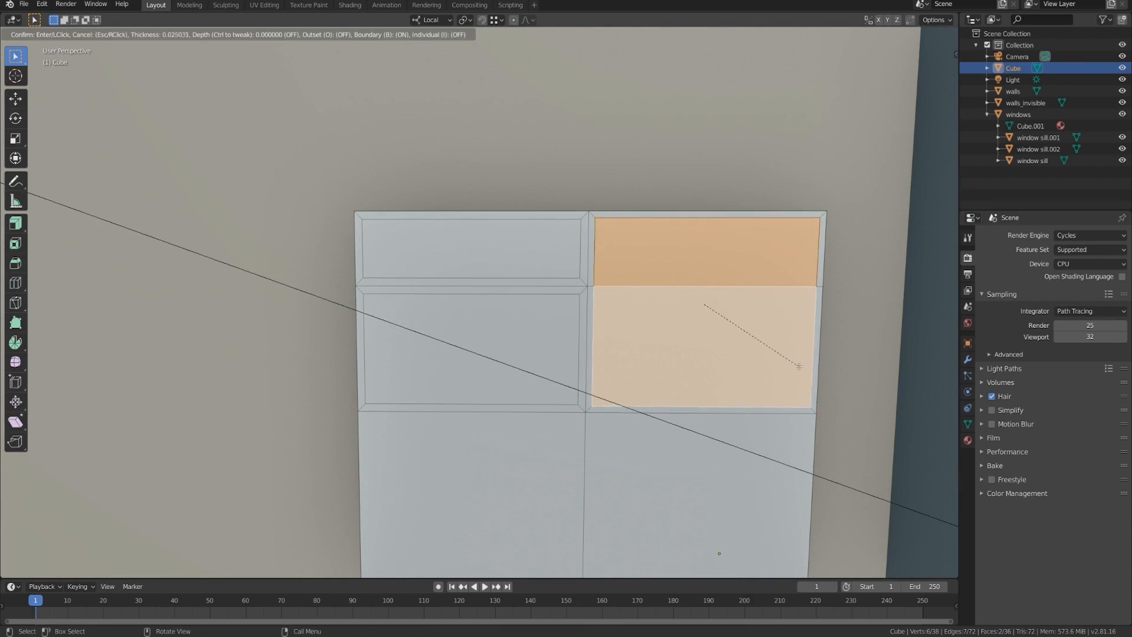
pyautogui.click(797, 367)
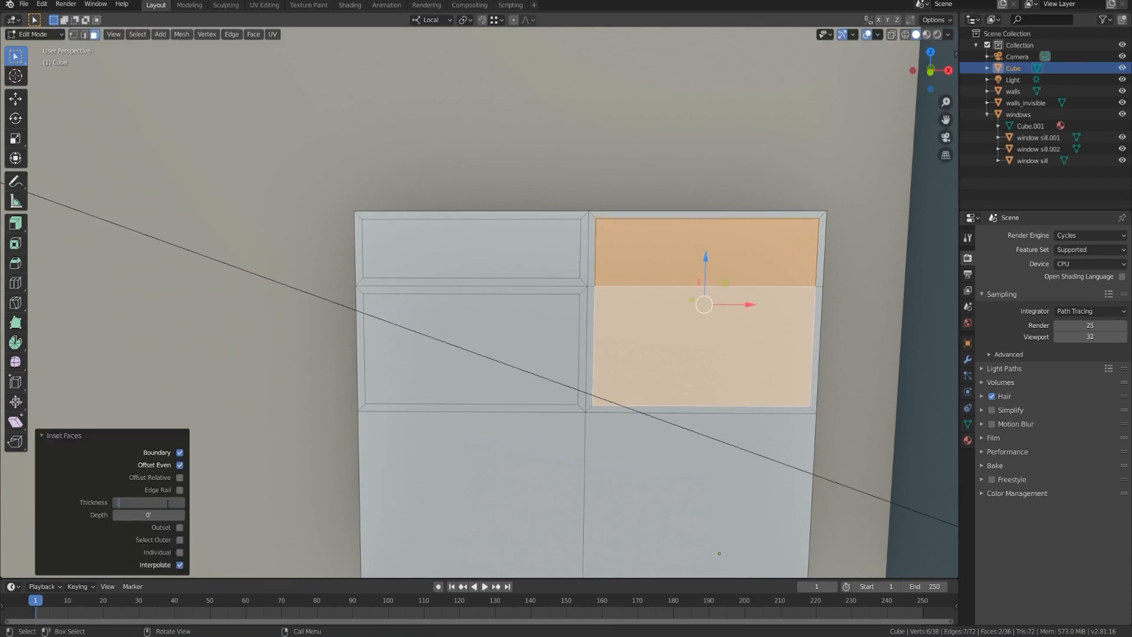
pyautogui.press('Return')
# Step: Inset the two lower front faces together as one region with a thickness of 0.1
pyautogui.scroll(-2, 354, 466)
pyautogui.keyDown('shift'); pyautogui.moveTo(436, 478); pyautogui.dragTo(436, 426, button='middle'); pyautogui.keyUp('shift')
pyautogui.scroll(1, 448, 426)
pyautogui.click(496, 426)
pyautogui.keyDown('shift'); pyautogui.click(658, 426); pyautogui.keyUp('shift')
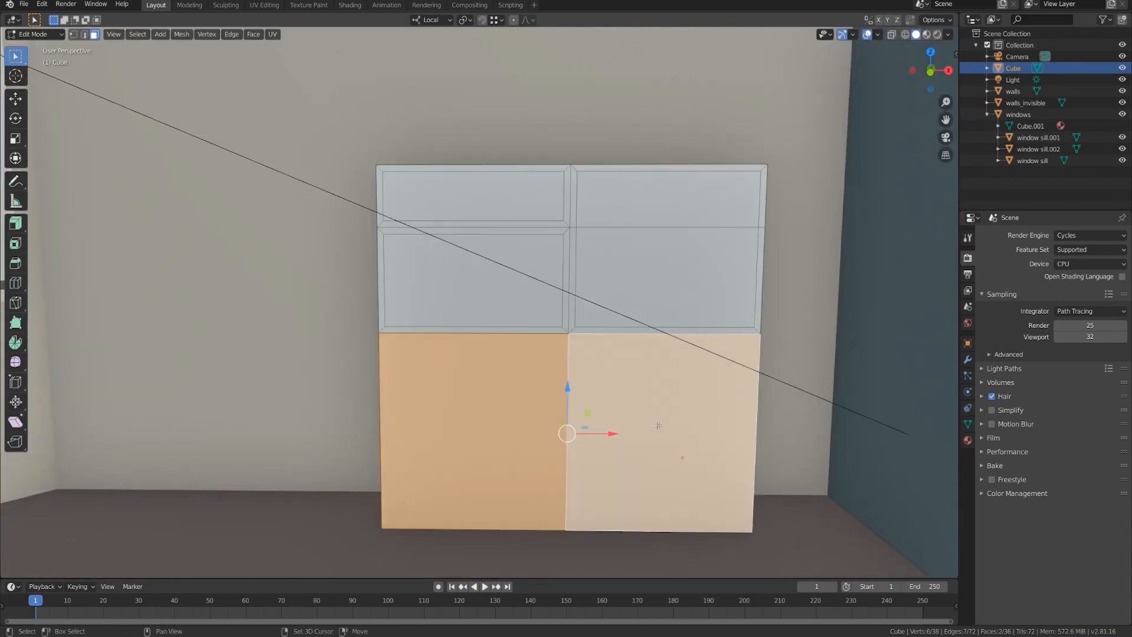
pyautogui.press('i')
pyautogui.click(149, 517)
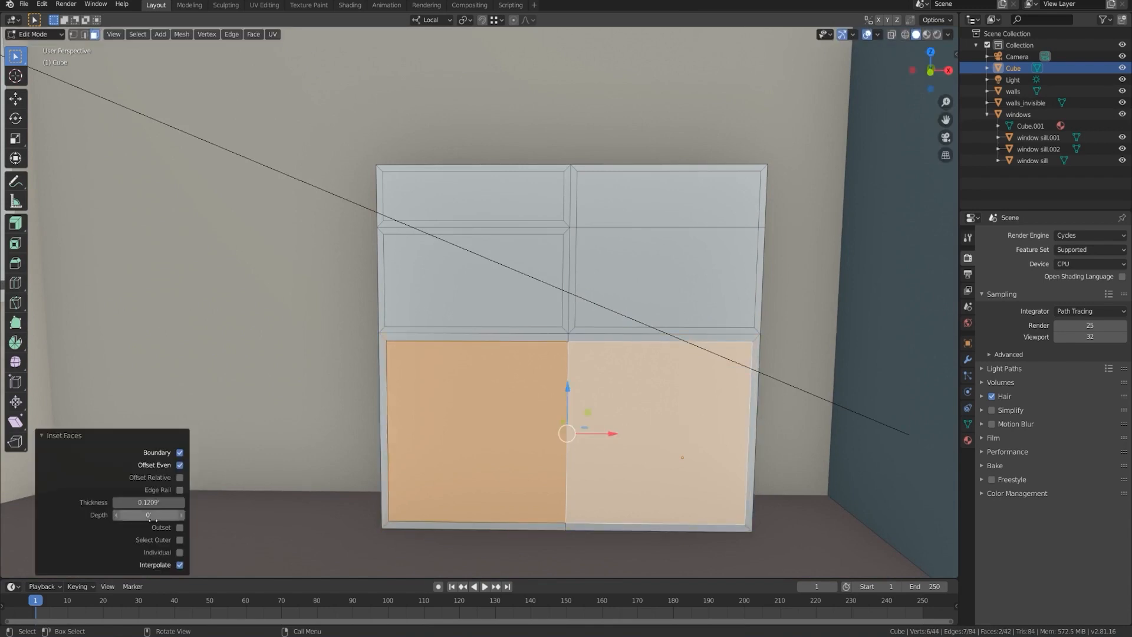
pyautogui.write('.1')
pyautogui.press('Return')
# Step: Extrude the four inset upper faces about 1.11' into the cabinet to form open shelf compartments
pyautogui.moveTo(621, 349); pyautogui.dragTo(657, 365, button='middle')
pyautogui.click(527, 296)
pyautogui.keyDown('shift'); pyautogui.click(528, 206); pyautogui.keyUp('shift')
pyautogui.keyDown('shift'); pyautogui.click(584, 202); pyautogui.keyUp('shift')
pyautogui.keyDown('shift'); pyautogui.click(582, 251); pyautogui.keyUp('shift')
pyautogui.moveTo(576, 253)
pyautogui.mouseDown(button='middle')
pyautogui.moveTo(545, 265)
pyautogui.moveTo(587, 272)
pyautogui.moveTo(595, 246)
pyautogui.mouseUp(button='middle')
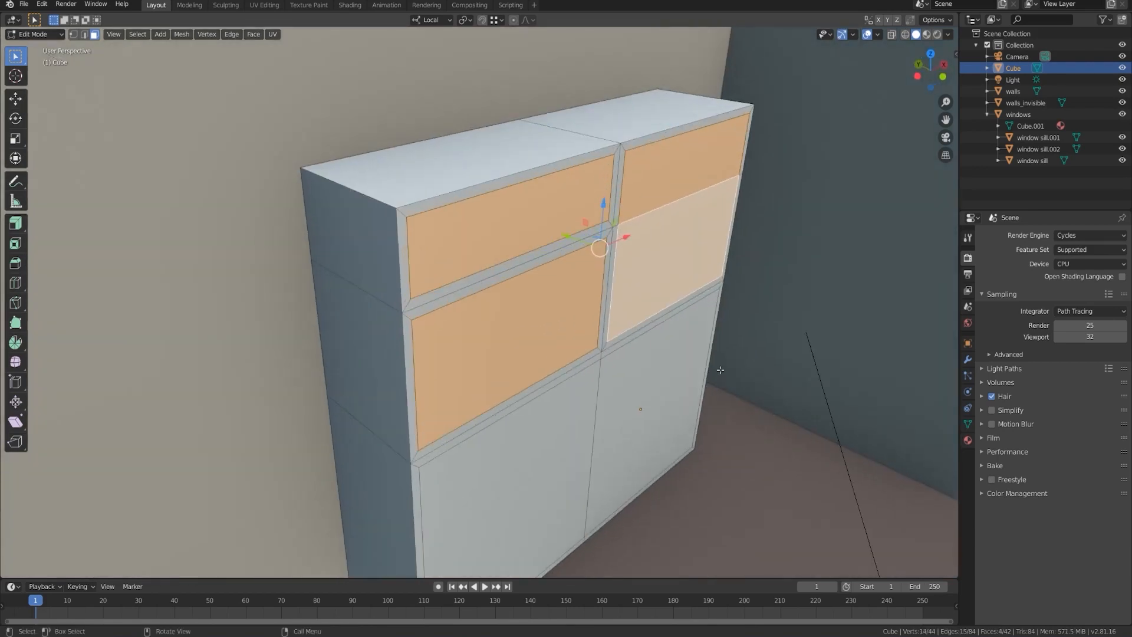
pyautogui.press('e')
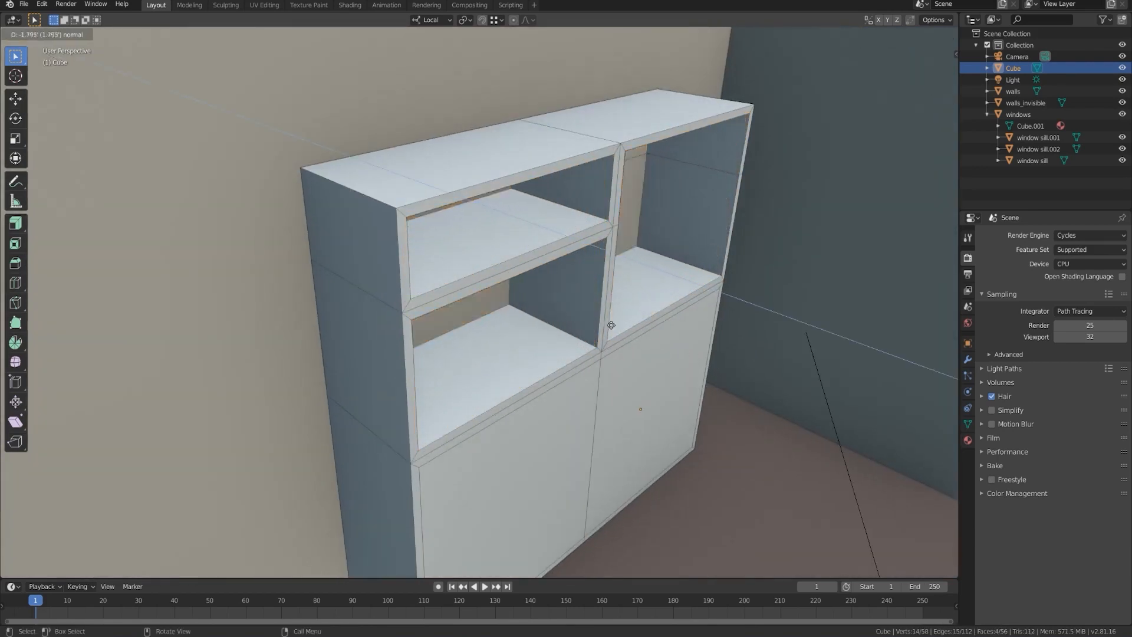
pyautogui.click(644, 331)
# Step: Extrude the two inset lower faces slightly into the cabinet, about 0.19', to form recessed doors
pyautogui.moveTo(646, 333); pyautogui.dragTo(654, 380, button='middle')
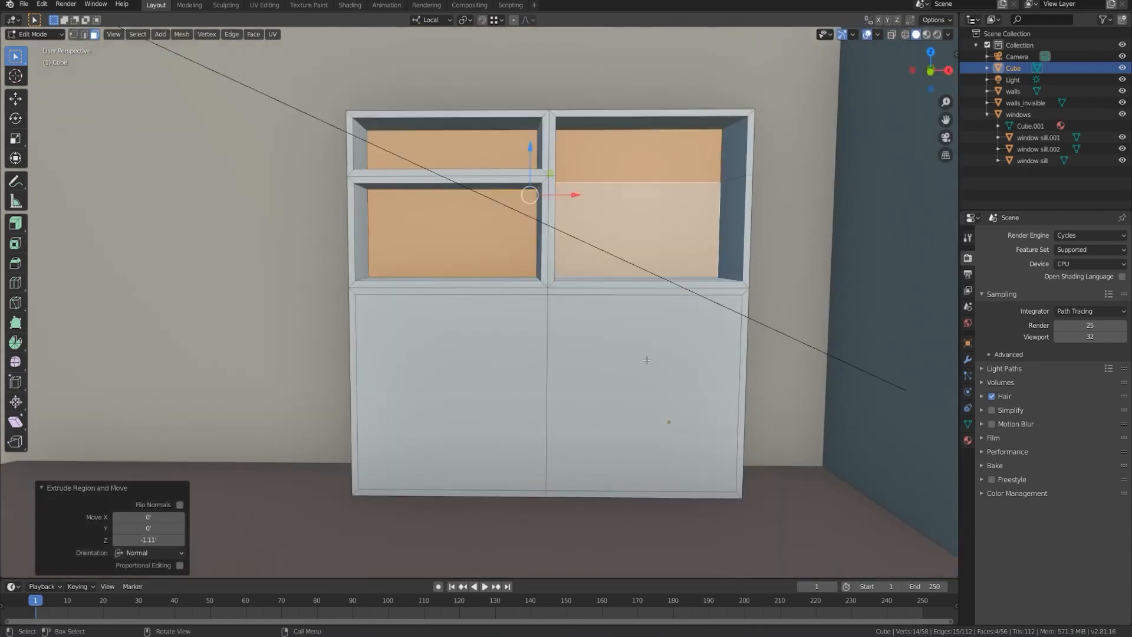
pyautogui.click(647, 361)
pyautogui.keyDown('shift'); pyautogui.click(500, 364); pyautogui.keyUp('shift')
pyautogui.moveTo(500, 364); pyautogui.dragTo(604, 424, button='middle')
pyautogui.scroll(1, 699, 405)
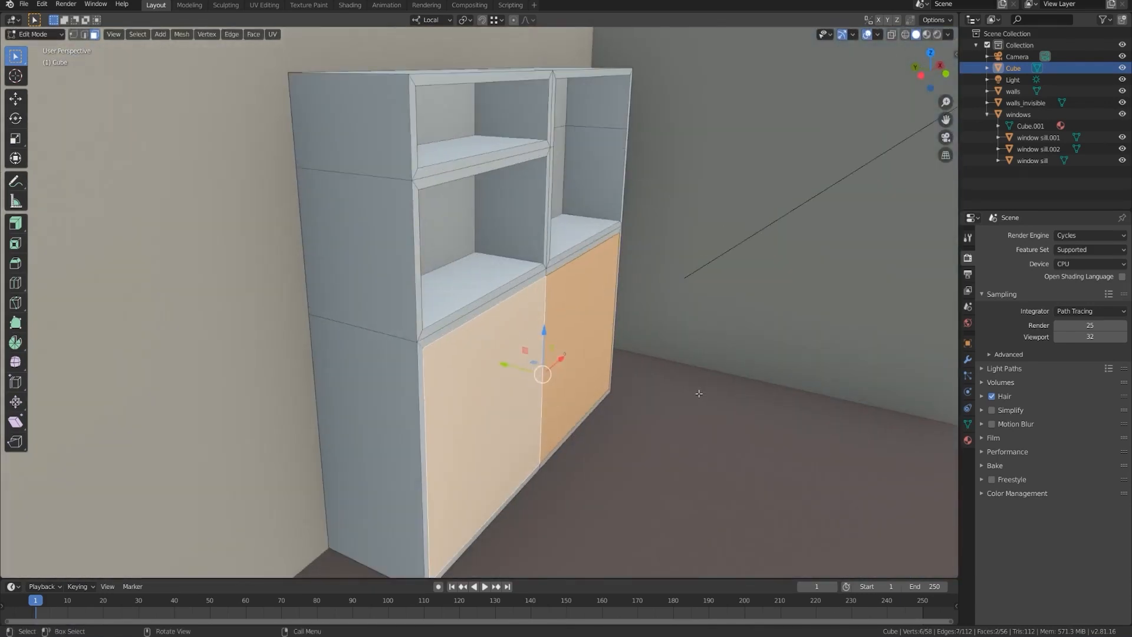
pyautogui.press('e')
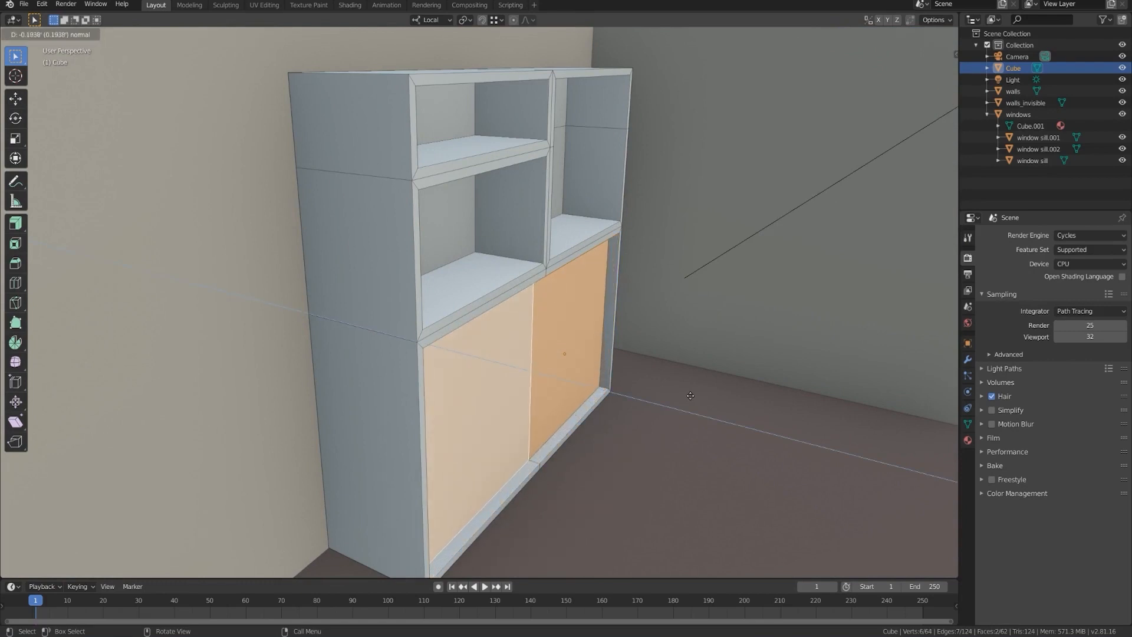
pyautogui.click(693, 397)
pyautogui.moveTo(693, 397); pyautogui.dragTo(734, 415, button='middle')
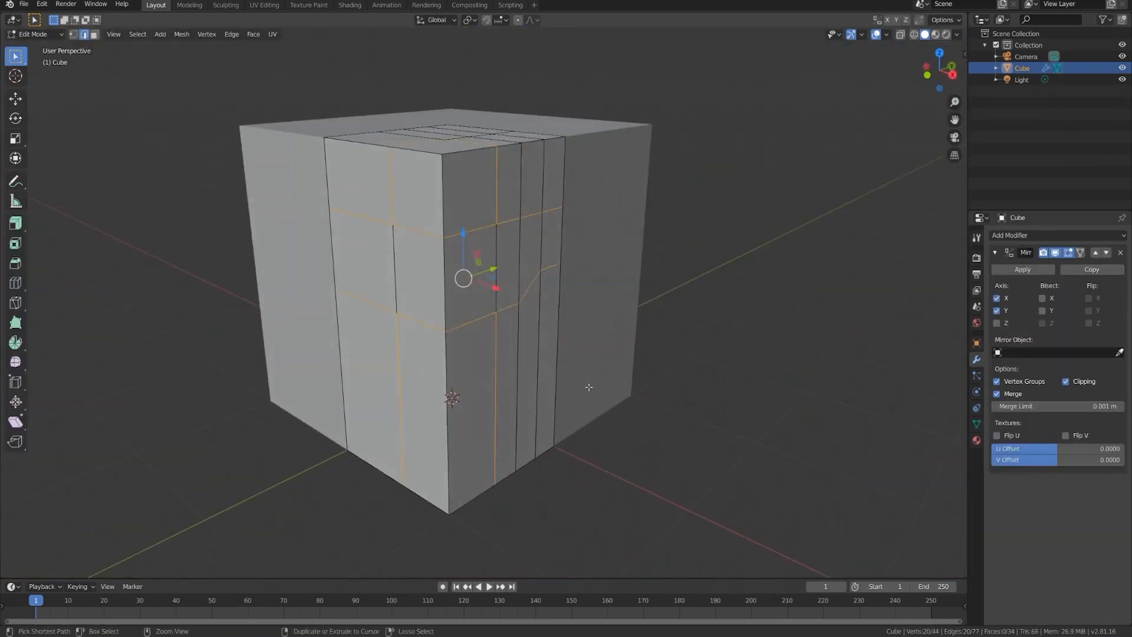
# Step: Bevel the cube's selected edge paths into narrow strips and extrude them inward along their normals as panel grooves
pyautogui.hotkey('ctrl', 'b')
pyautogui.click(522, 396)
pyautogui.moveTo(522, 396); pyautogui.dragTo(558, 360, button='middle')
pyautogui.moveTo(31, 197); pyautogui.dragTo(82, 275)
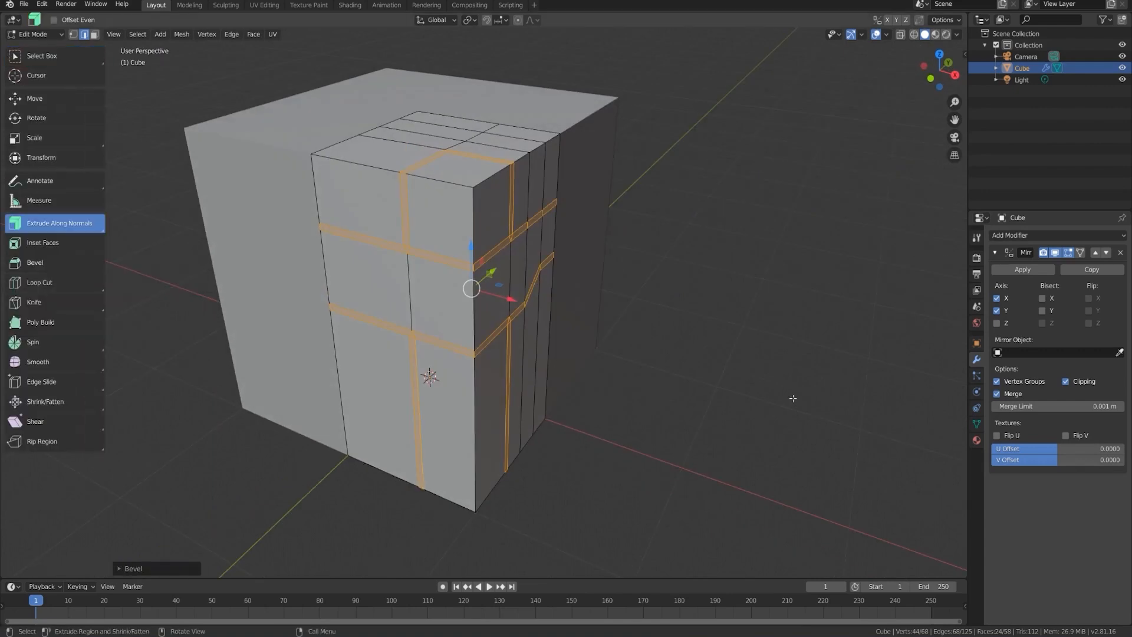
pyautogui.moveTo(793, 398); pyautogui.dragTo(793, 402)
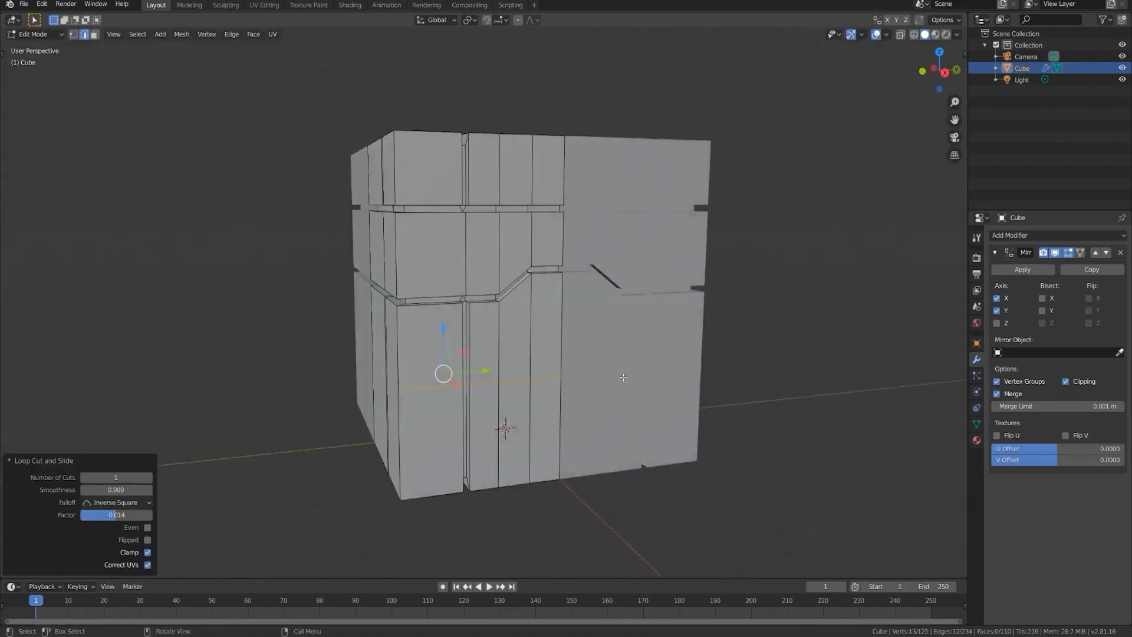
# Step: Select the three faces of the stepped panel between the diagonal groove and the new horizontal edge loop
pyautogui.click(576, 324)
pyautogui.keyDown('shift'); pyautogui.click(495, 378); pyautogui.keyUp('shift')
pyautogui.press('KP_Decimal')
pyautogui.moveTo(416, 269); pyautogui.dragTo(563, 283, button='middle')
pyautogui.press('e')
pyautogui.click(563, 330)
pyautogui.hotkey('ctrl', 'z')
# Step: Inset the three selected panel faces about 0.04 m with Boundary off and extrude the inset region into the cube as a recess
pyautogui.moveTo(766, 377); pyautogui.dragTo(735, 407, button='middle')
pyautogui.press('i')
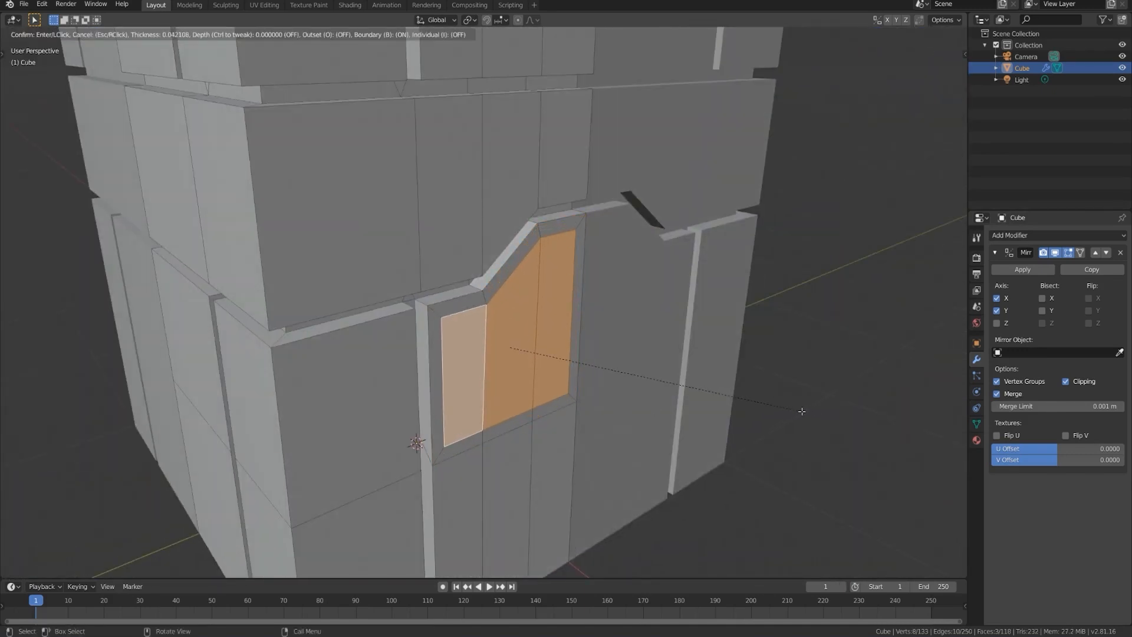
pyautogui.press('b')
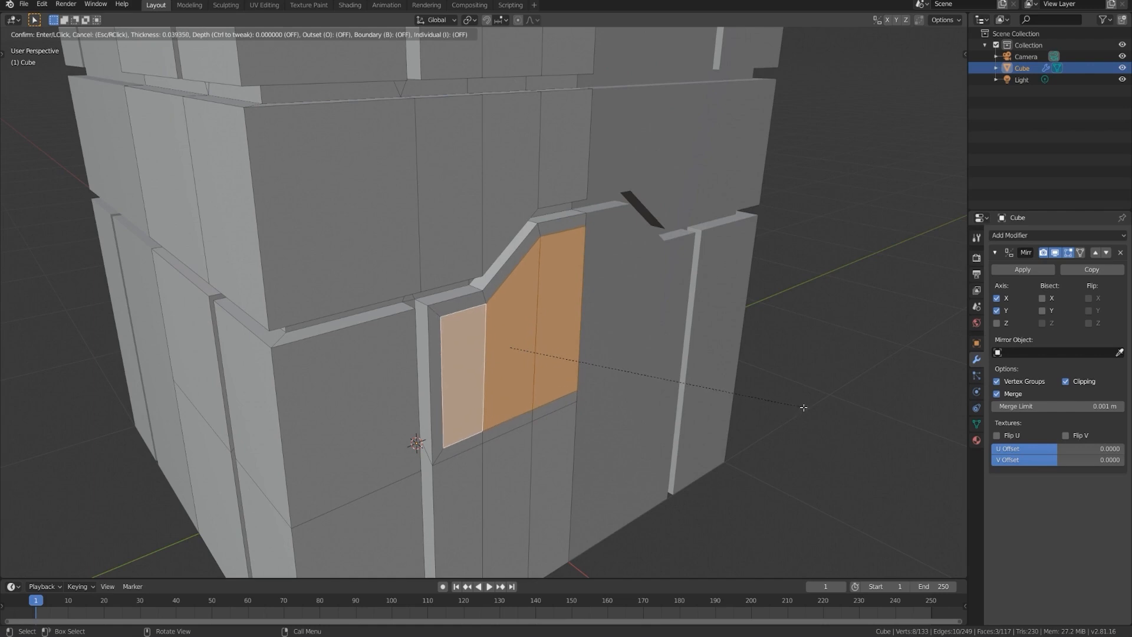
pyautogui.click(803, 408)
pyautogui.press('e')
pyautogui.click(628, 397)
# Step: Select the horizontal edge loop at the recess's lower side and move it along the Z axis
pyautogui.moveTo(627, 397); pyautogui.dragTo(482, 293, button='middle')
pyautogui.press('2')
pyautogui.keyDown('alt'); pyautogui.click(522, 385); pyautogui.keyUp('alt')
pyautogui.press('g')
pyautogui.press('z')
pyautogui.click(513, 353)
# Step: Bevel the cube's upper front edge, including both sides of the vertical groove, by about 0.143 m with one segment
pyautogui.scroll(-3, 513, 354)
pyautogui.press('3')
pyautogui.keyDown('alt'); pyautogui.click(455, 322); pyautogui.keyUp('alt')
pyautogui.click(491, 285)
pyautogui.press('2')
pyautogui.click(491, 283)
pyautogui.scroll(1, 481, 293)
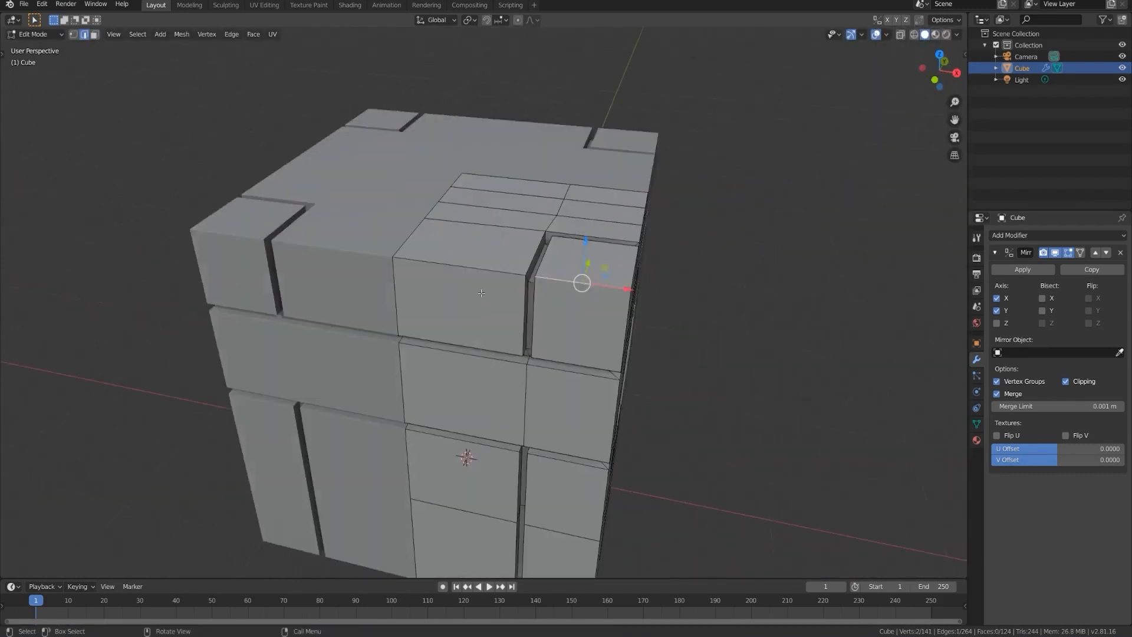
pyautogui.hotkey('ctrl', 'b')
pyautogui.click(608, 283)
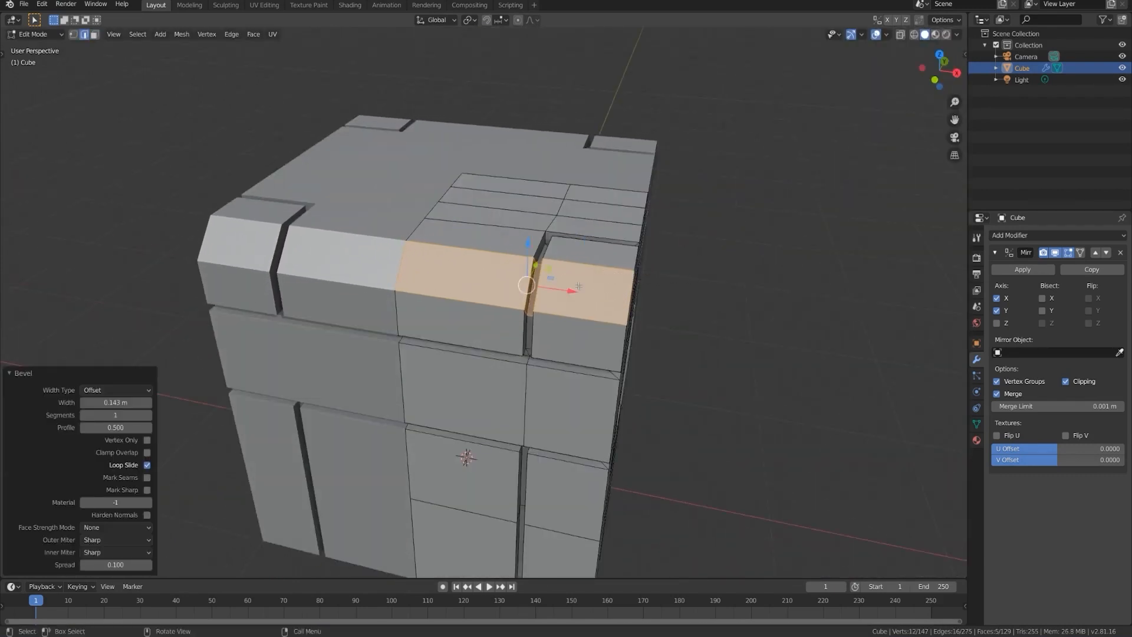
# Step: Select elements near the beveled upper edge and adjust their position around the groove, undoing one of the moves
pyautogui.moveTo(608, 283); pyautogui.dragTo(505, 194, button='middle')
pyautogui.moveTo(700, 248); pyautogui.dragTo(648, 239, button='middle')
pyautogui.scroll(1, 593, 271)
pyautogui.click(531, 233)
pyautogui.scroll(1, 565, 242)
pyautogui.keyDown('shift'); pyautogui.click(618, 253); pyautogui.keyUp('shift')
pyautogui.moveTo(549, 180); pyautogui.dragTo(553, 241)
pyautogui.scroll(3, 553, 241)
pyautogui.moveTo(553, 240); pyautogui.dragTo(527, 219, button='middle')
pyautogui.moveTo(521, 180); pyautogui.dragTo(517, 155)
pyautogui.scroll(-4, 516, 156)
pyautogui.scroll(3, 489, 236)
pyautogui.hotkey('ctrl', 'z')
pyautogui.moveTo(517, 156); pyautogui.dragTo(531, 260, button='middle')
pyautogui.moveTo(505, 247); pyautogui.dragTo(522, 237)
pyautogui.moveTo(649, 295); pyautogui.dragTo(687, 371, button='middle')
pyautogui.moveTo(547, 272); pyautogui.dragTo(560, 259)
# Step: Switch to vertex selection and bevel the selected part of the crate
pyautogui.moveTo(602, 389); pyautogui.dragTo(660, 295, button='middle')
pyautogui.scroll(-1, 660, 295)
pyautogui.scroll(-2, 696, 466)
pyautogui.moveTo(696, 466); pyautogui.dragTo(641, 408, button='middle')
pyautogui.press('1')
pyautogui.hotkey('ctrl', 'b')
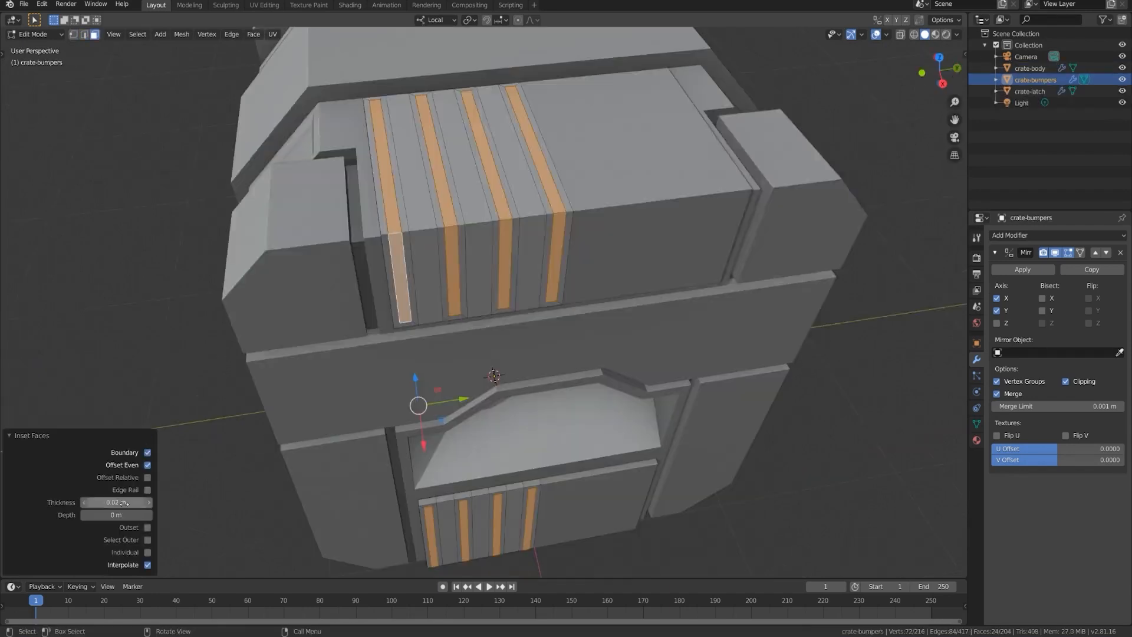
# Step: Extrude the narrow inset strips on the crate bumpers inward along their normals to form parallel grooves
pyautogui.moveTo(728, 377); pyautogui.dragTo(764, 308, button='middle')
pyautogui.press('e')
pyautogui.rightClick(764, 308)
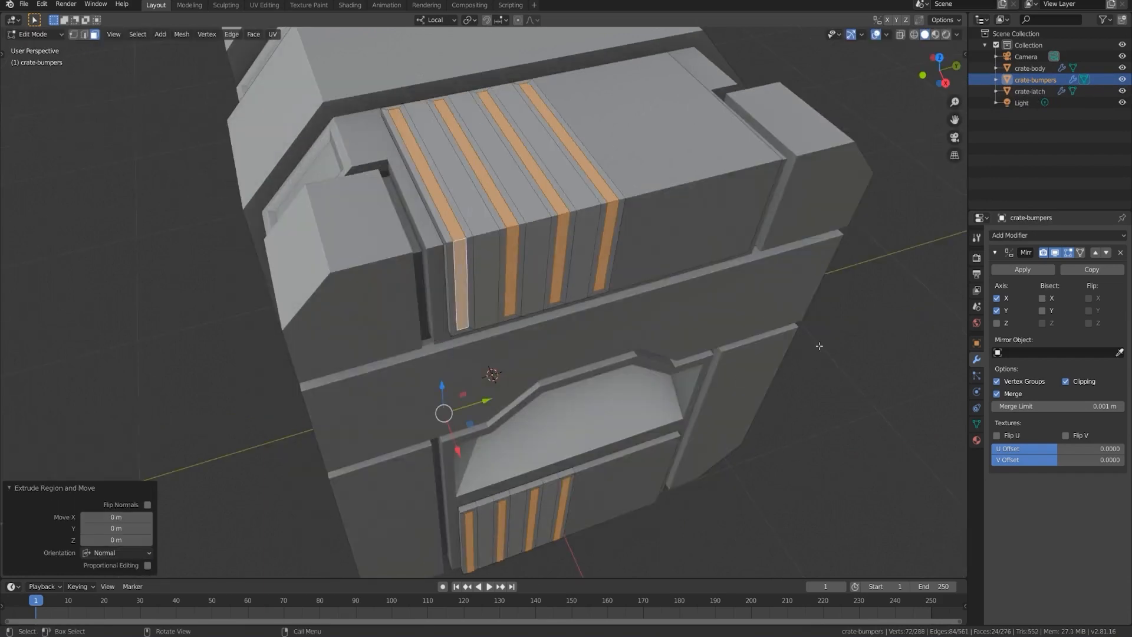
pyautogui.hotkey('alt', 's')
pyautogui.click(611, 431)
# Step: Select the strip faces between the grooves on the upper and lower crate bumpers
pyautogui.scroll(-2, 483, 295)
pyautogui.moveTo(483, 295); pyautogui.dragTo(413, 248, button='middle')
pyautogui.click(389, 188)
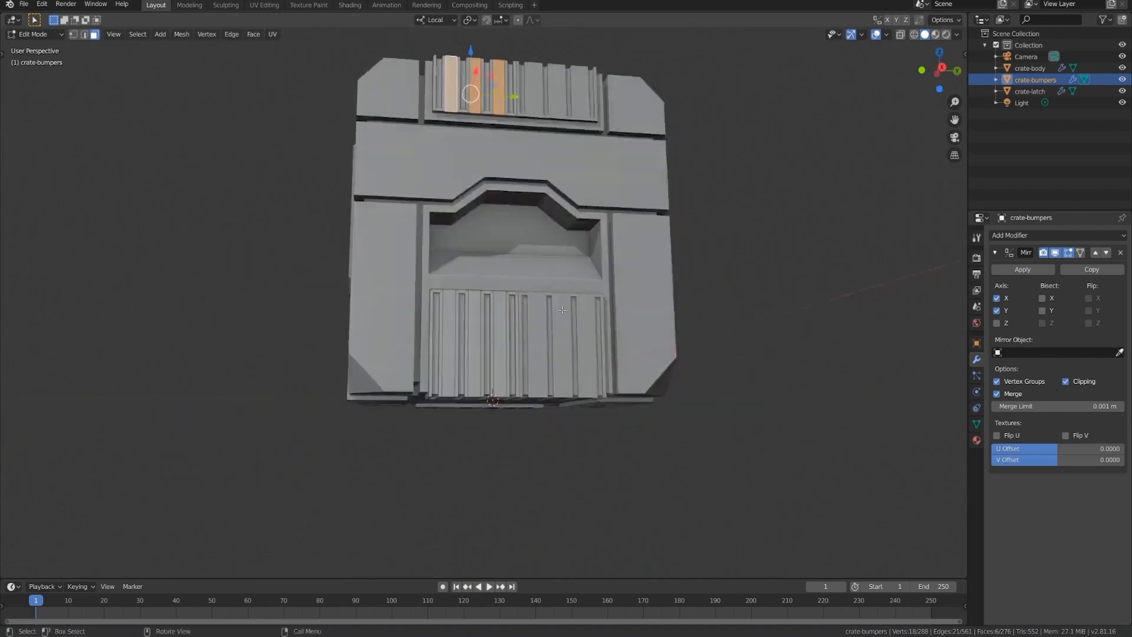
pyautogui.click(433, 259)
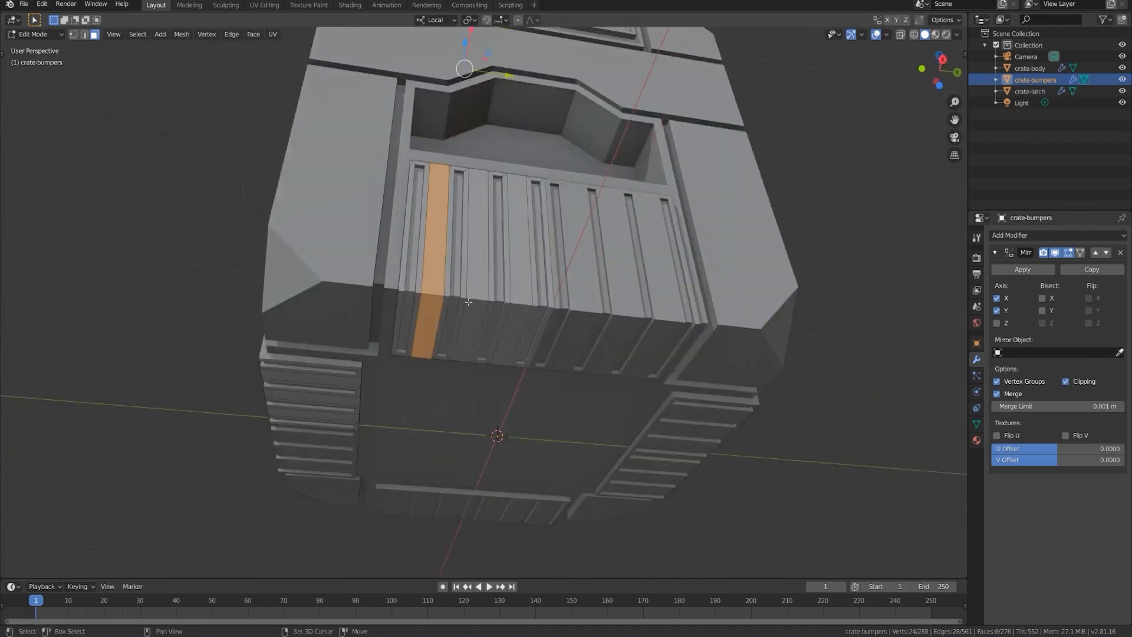
pyautogui.keyDown('shift'); pyautogui.click(466, 259); pyautogui.keyUp('shift')
pyautogui.moveTo(466, 260); pyautogui.dragTo(528, 321, button='middle')
pyautogui.keyDown('shift'); pyautogui.click(528, 322); pyautogui.keyUp('shift')
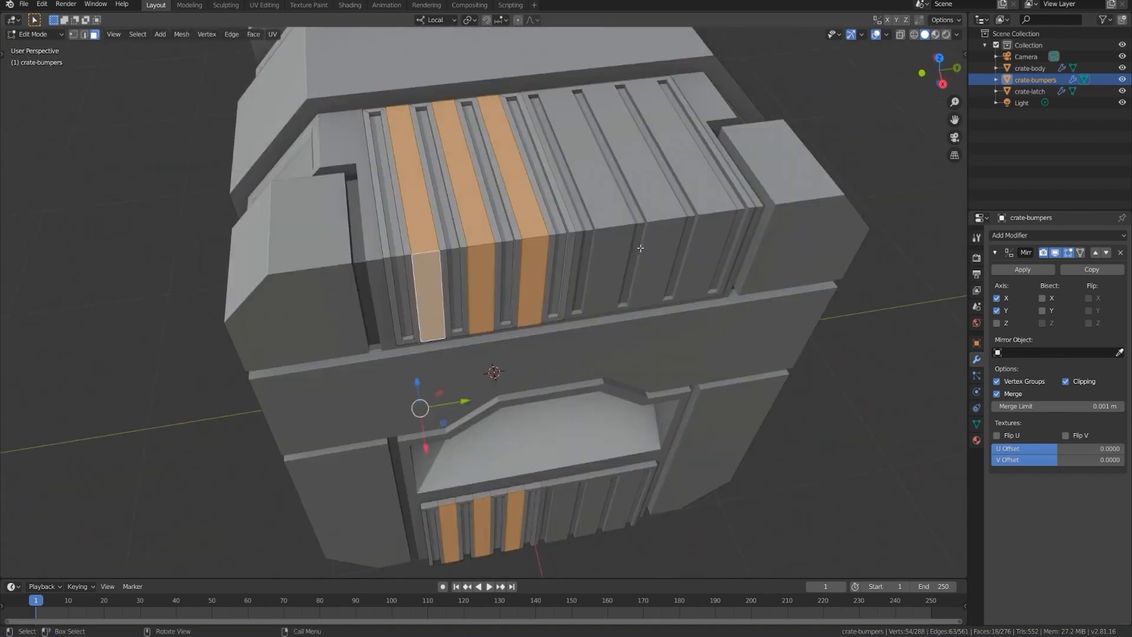
# Step: Inset the selected strips between the grooves and extrude them outward along their normals about 0.02 m as raised ribs
pyautogui.press('i')
pyautogui.press('Return')
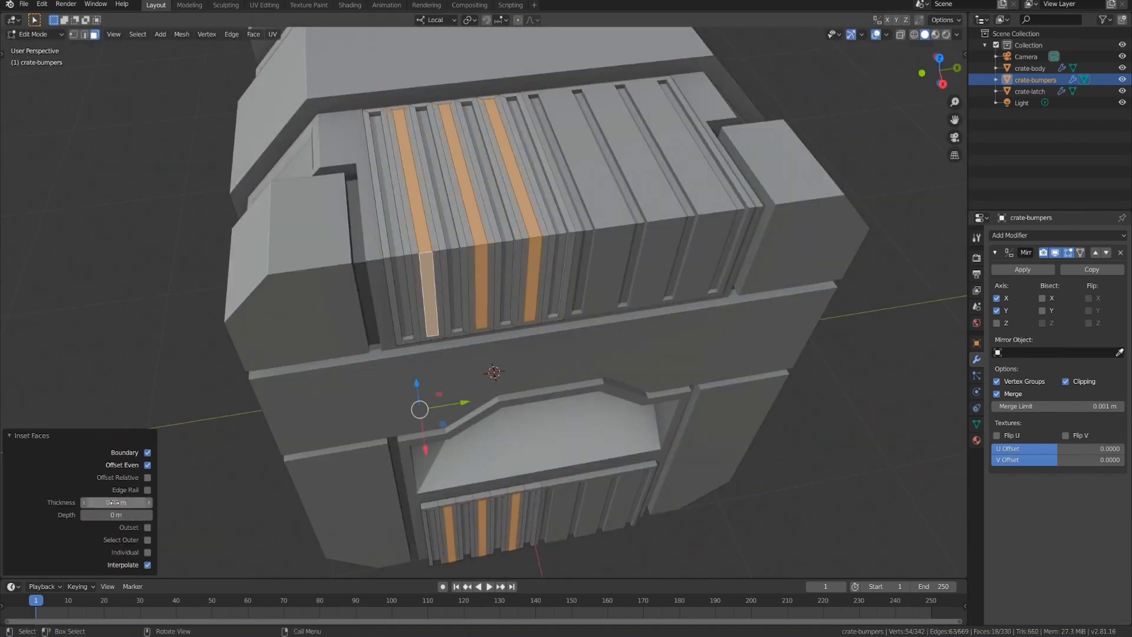
pyautogui.press('e')
pyautogui.rightClick(541, 393)
pyautogui.hotkey('alt', 's')
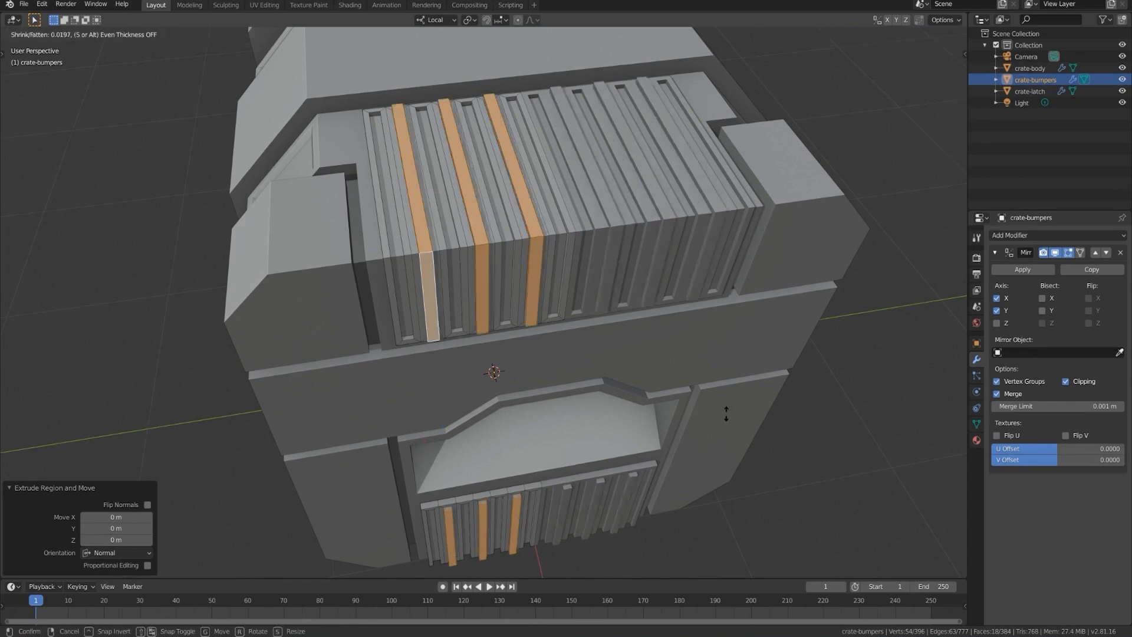
pyautogui.click(714, 453)
# Step: Return to Object Mode, deselect everything and view the whole crate
pyautogui.press('Tab')
pyautogui.hotkey('alt', 'a')
pyautogui.scroll(-2, 611, 309)
pyautogui.moveTo(540, 383); pyautogui.dragTo(610, 341, button='middle')
pyautogui.scroll(-1, 611, 342)
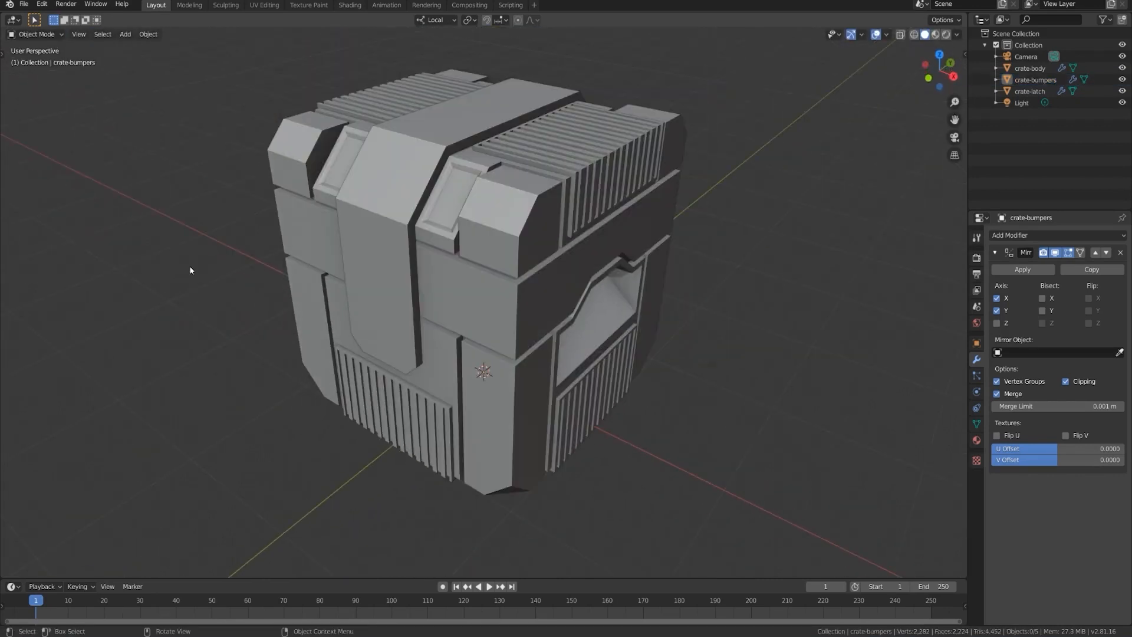